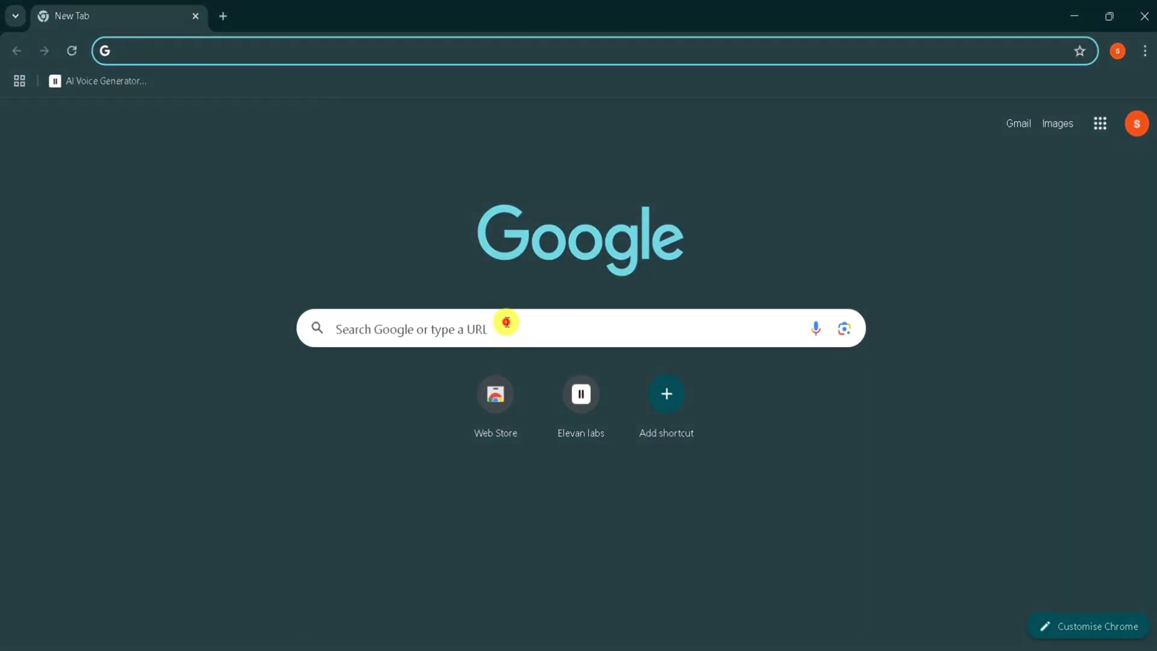
# Step: Search Google for 'tenorshare ai card' and open its Free Online Christmas Card Maker page
pyautogui.click(508, 322)
pyautogui.write('te')
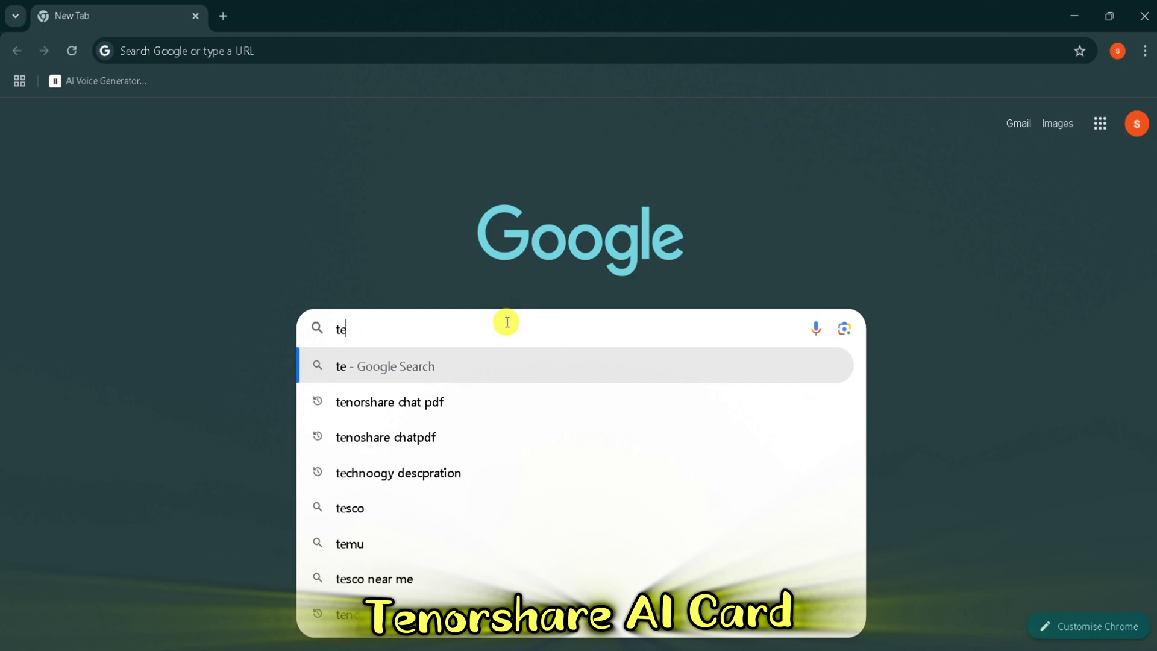
pyautogui.write('norshare ai')
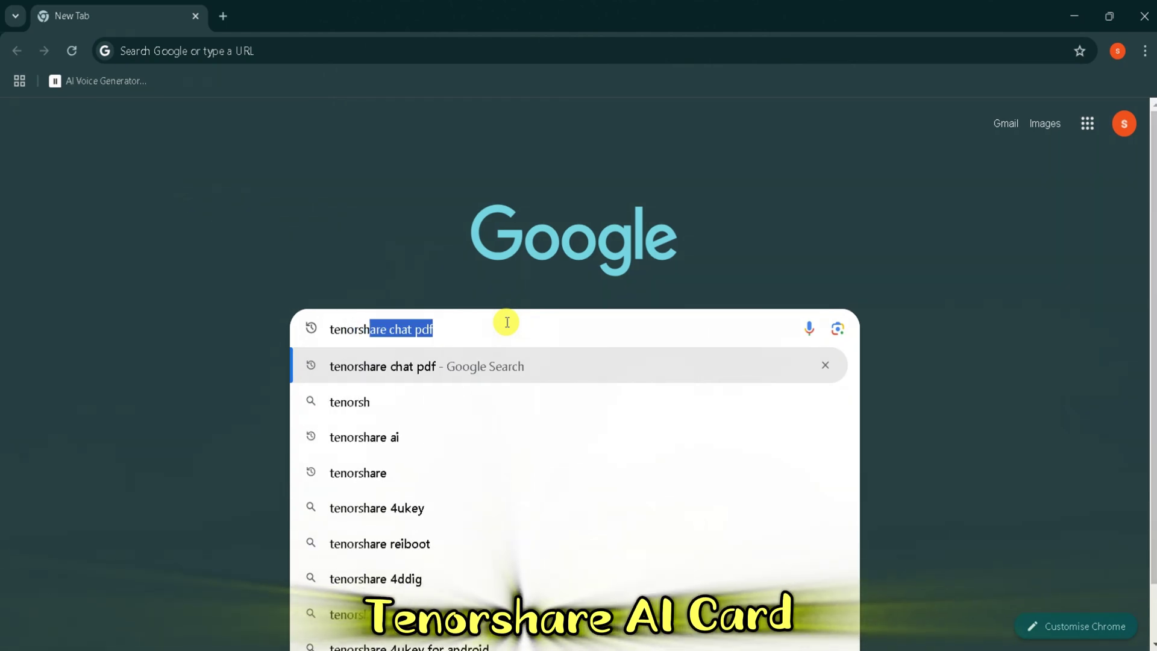
pyautogui.write(' card')
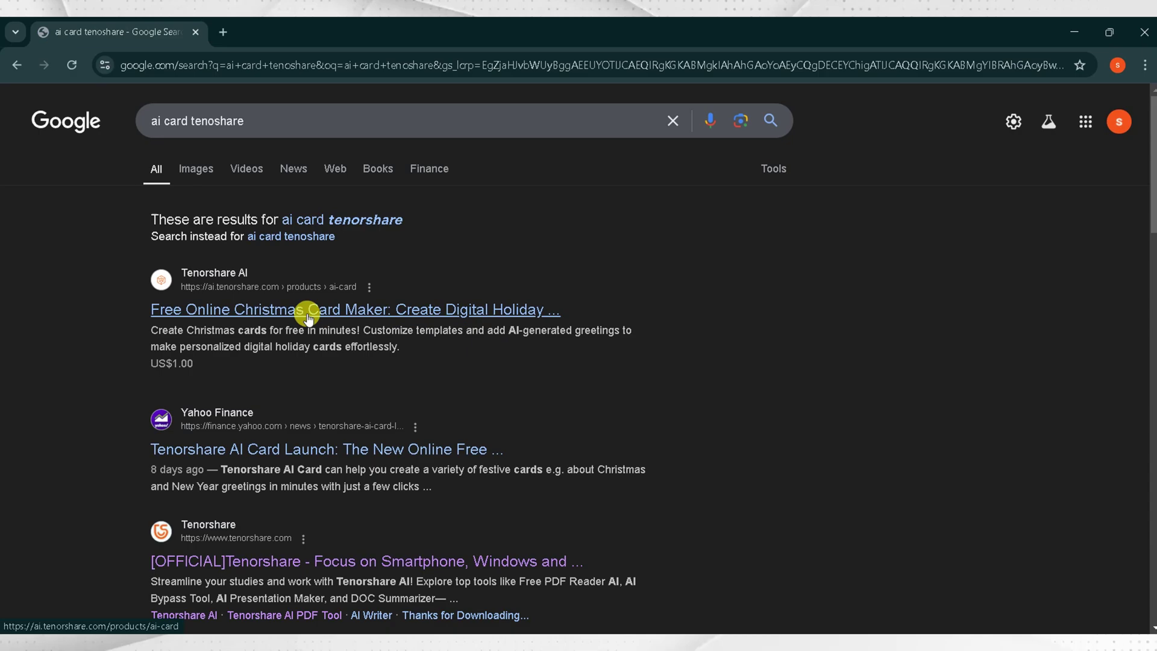
pyautogui.click(304, 311)
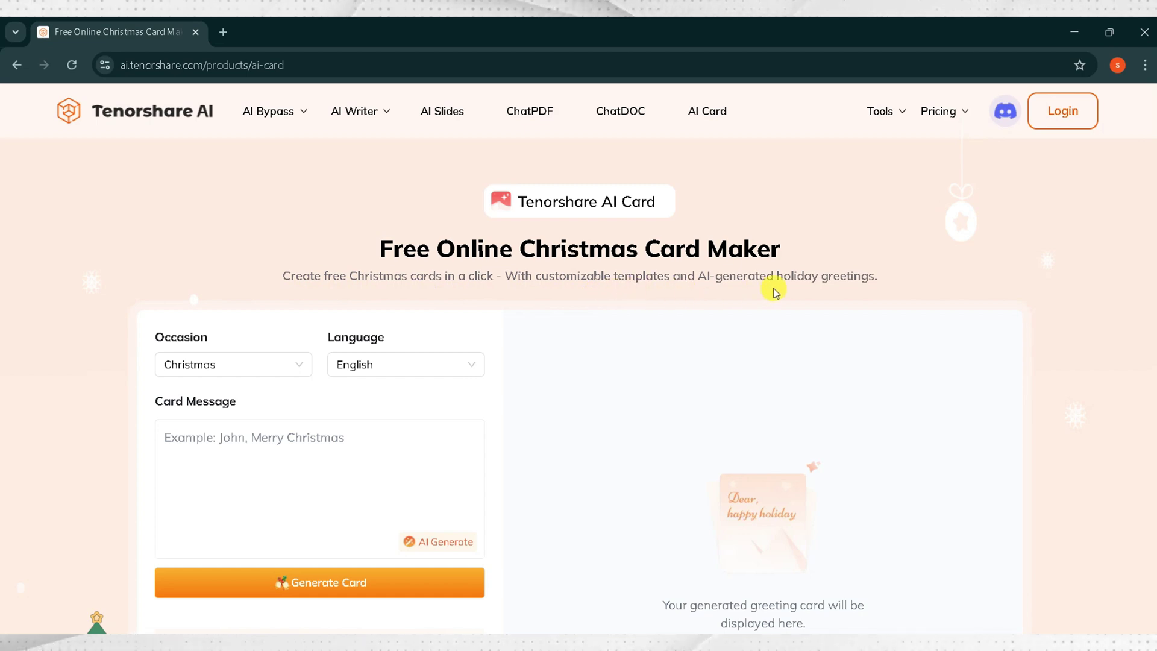
pyautogui.scroll(-2, 246, 243)
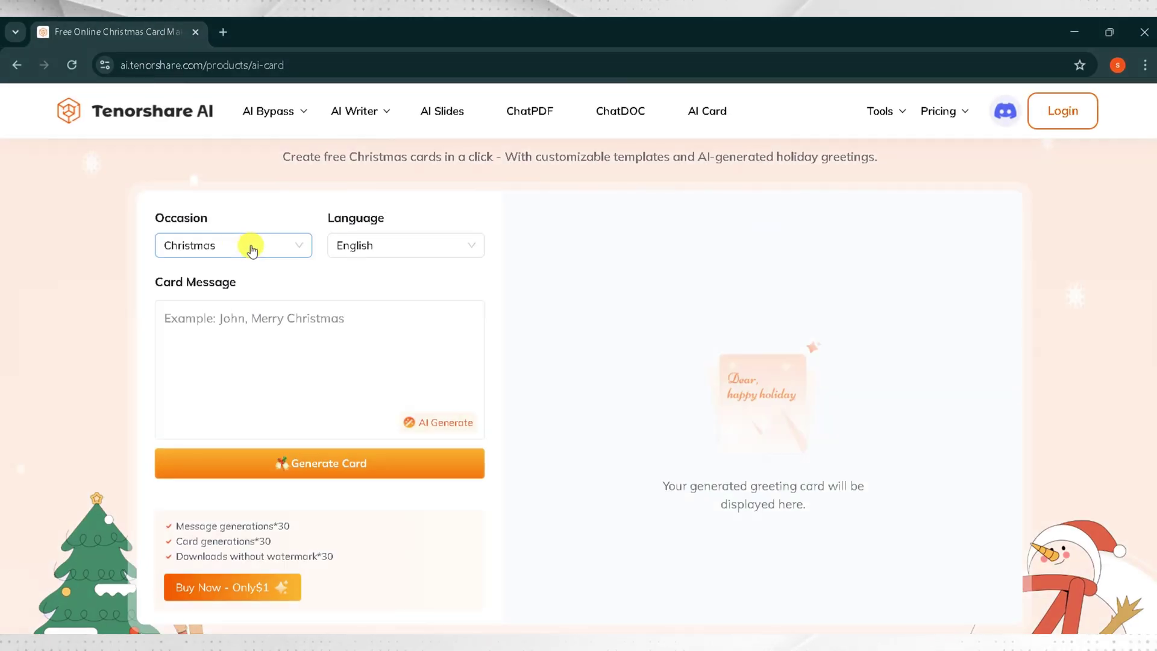
pyautogui.click(248, 245)
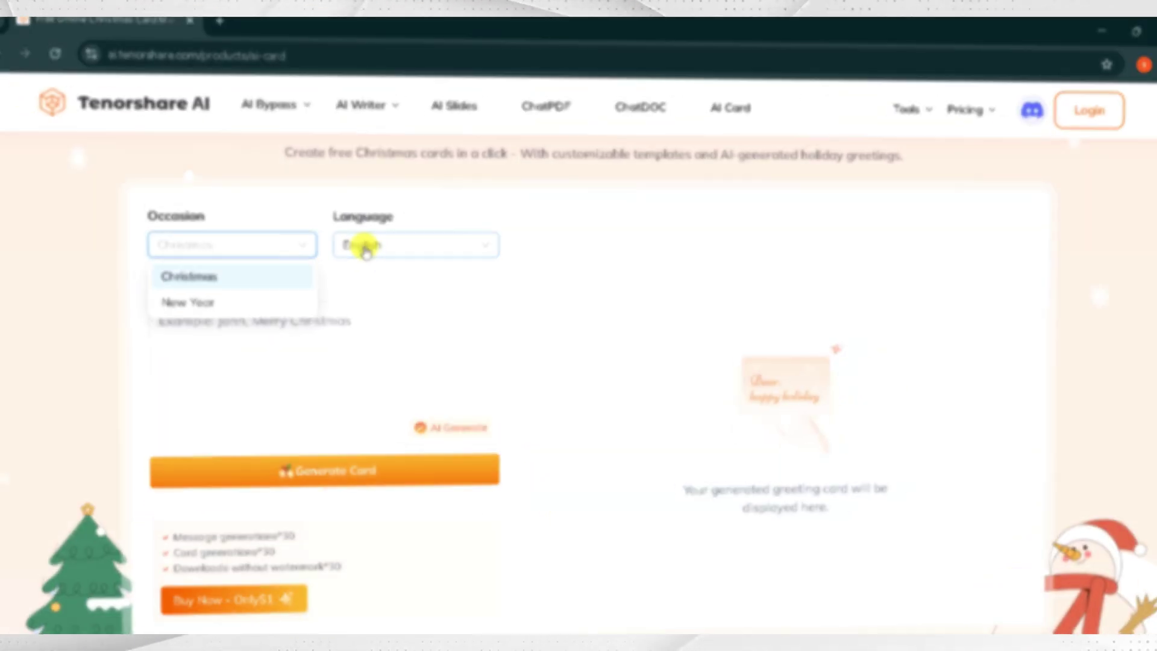
pyautogui.click(358, 247)
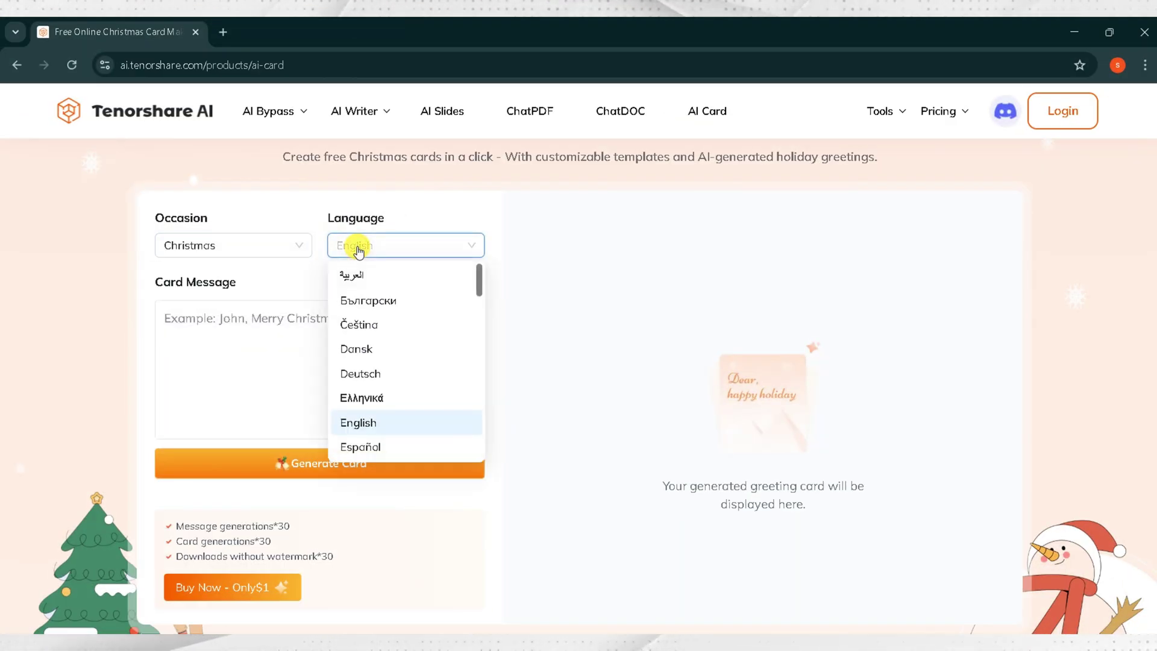
pyautogui.scroll(-8, 359, 348)
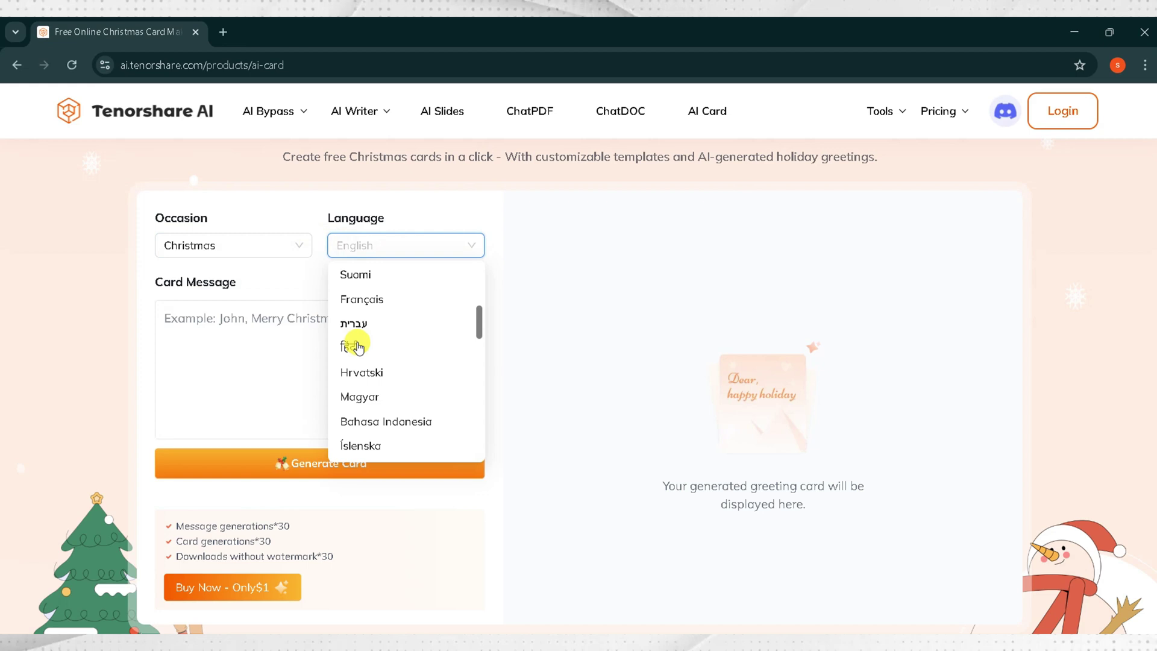
pyautogui.scroll(8, 359, 348)
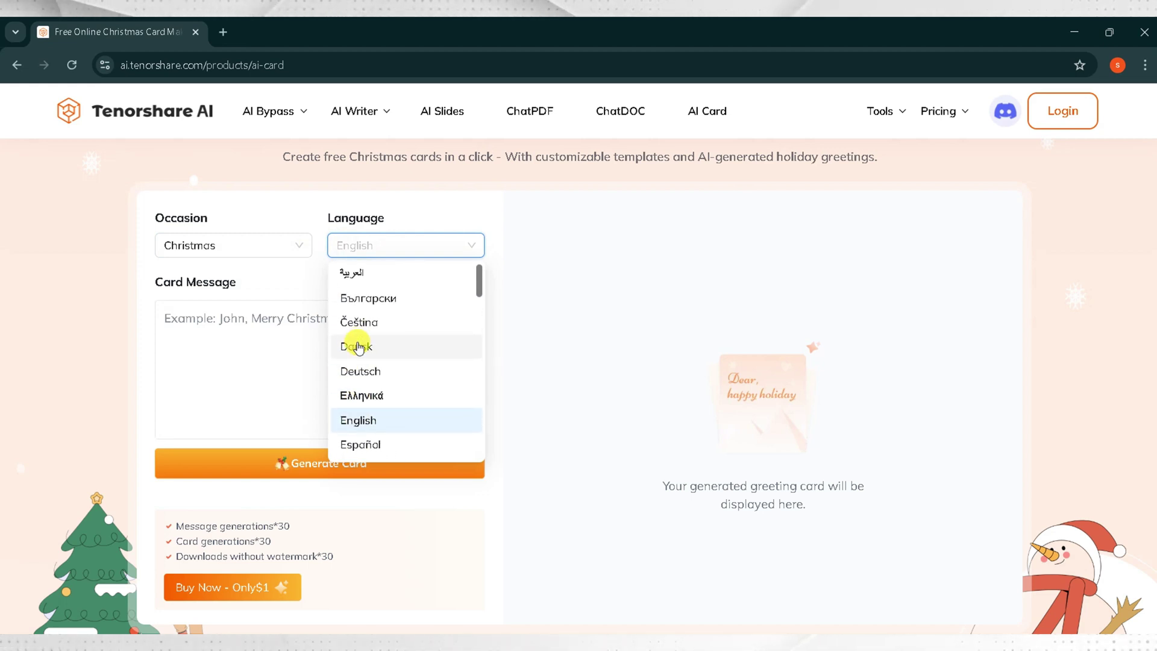
pyautogui.click(519, 294)
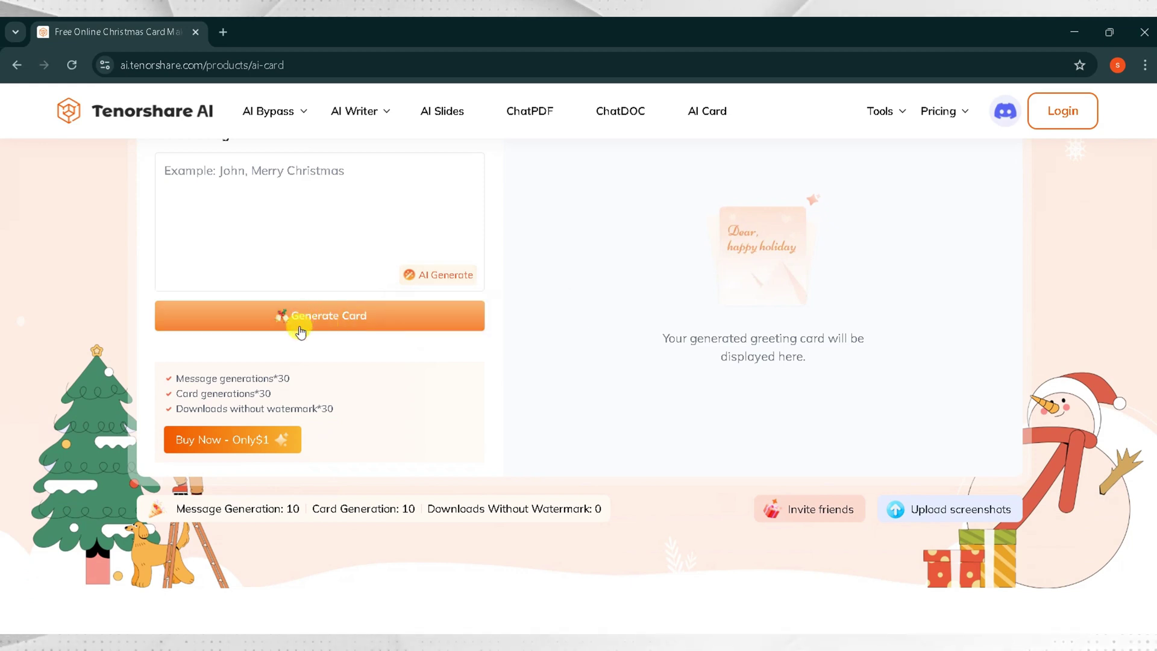
pyautogui.scroll(-4, 473, 431)
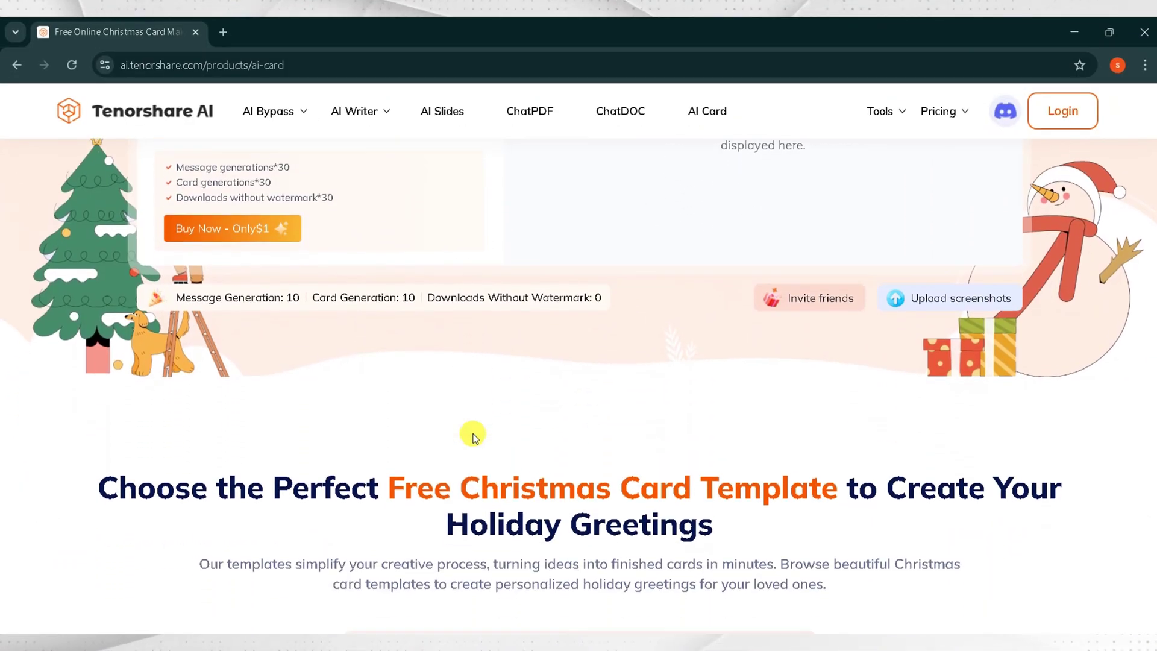
pyautogui.scroll(-4, 474, 433)
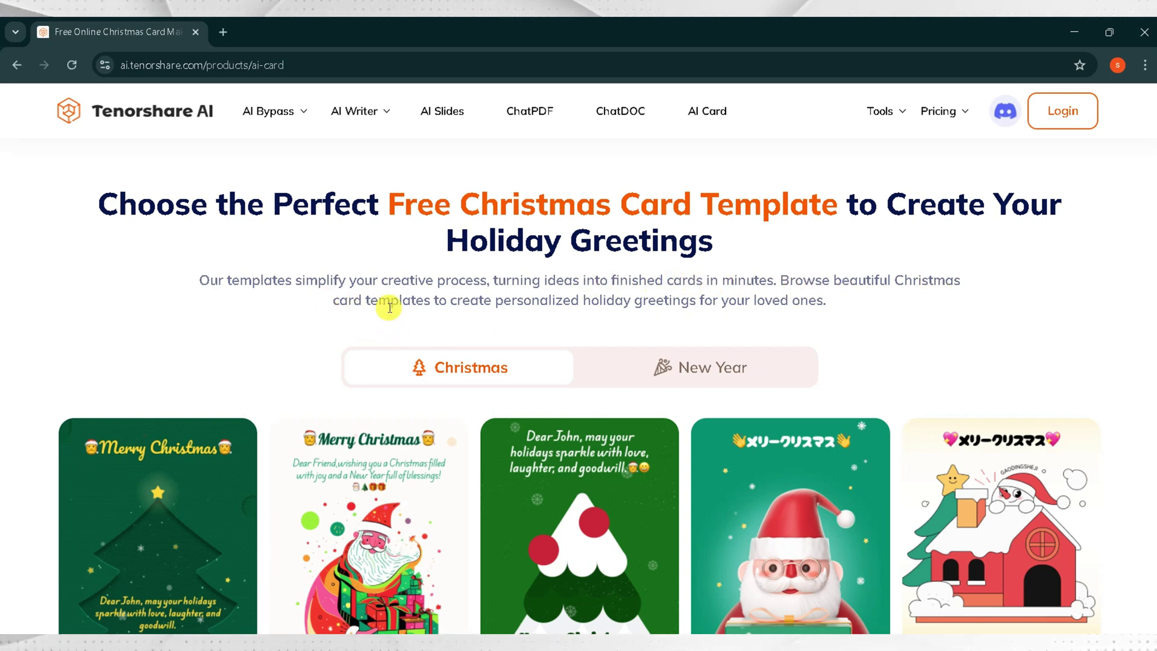
pyautogui.scroll(-5, 464, 312)
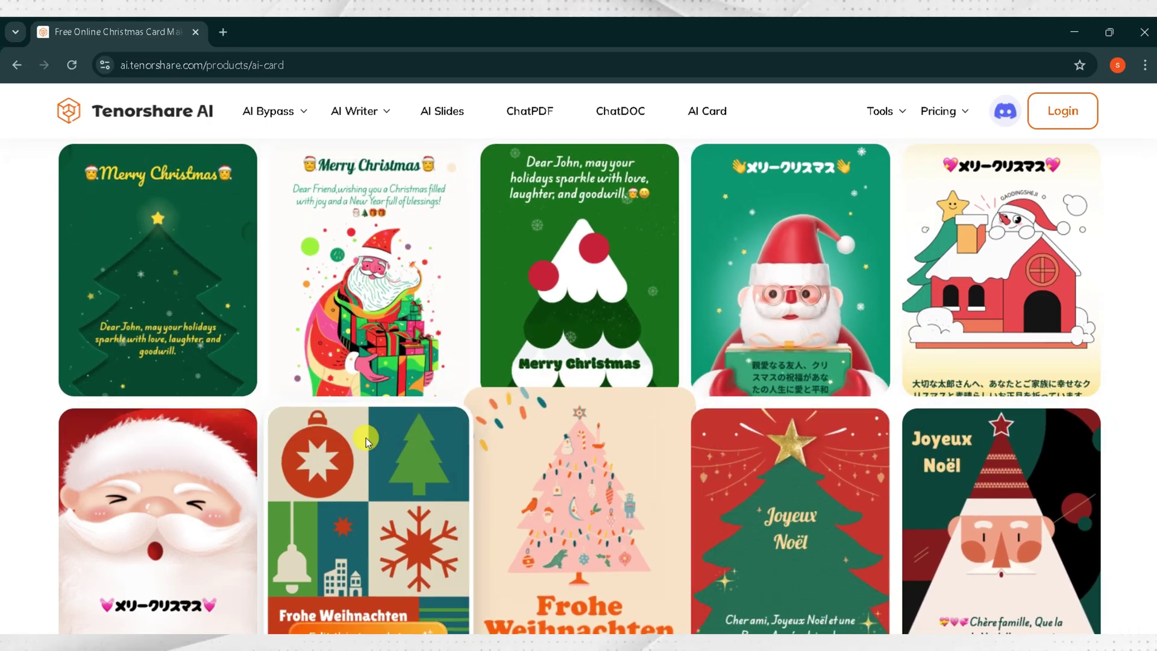
pyautogui.scroll(-10, 219, 474)
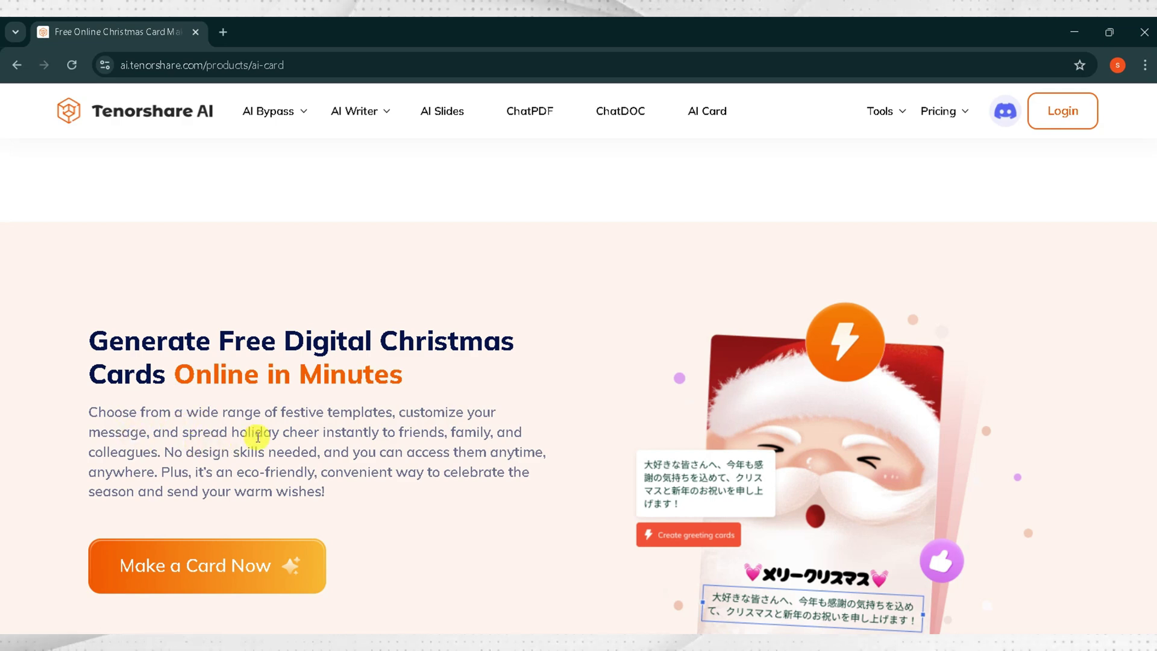
pyautogui.scroll(-5, 453, 547)
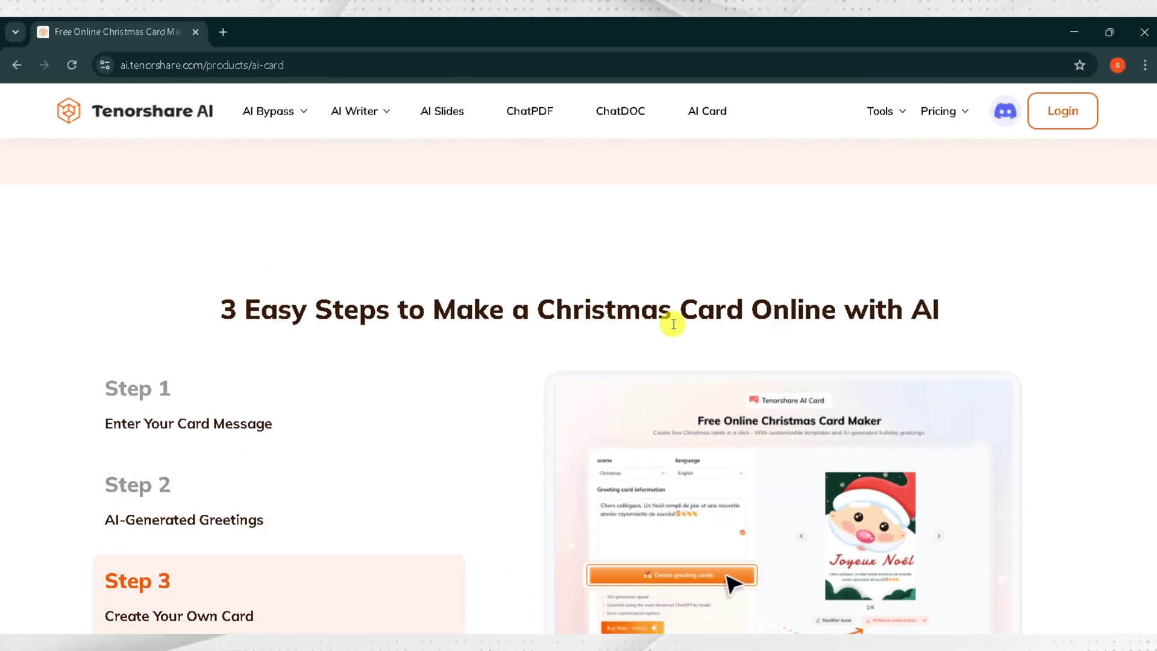
pyautogui.scroll(-3, 508, 363)
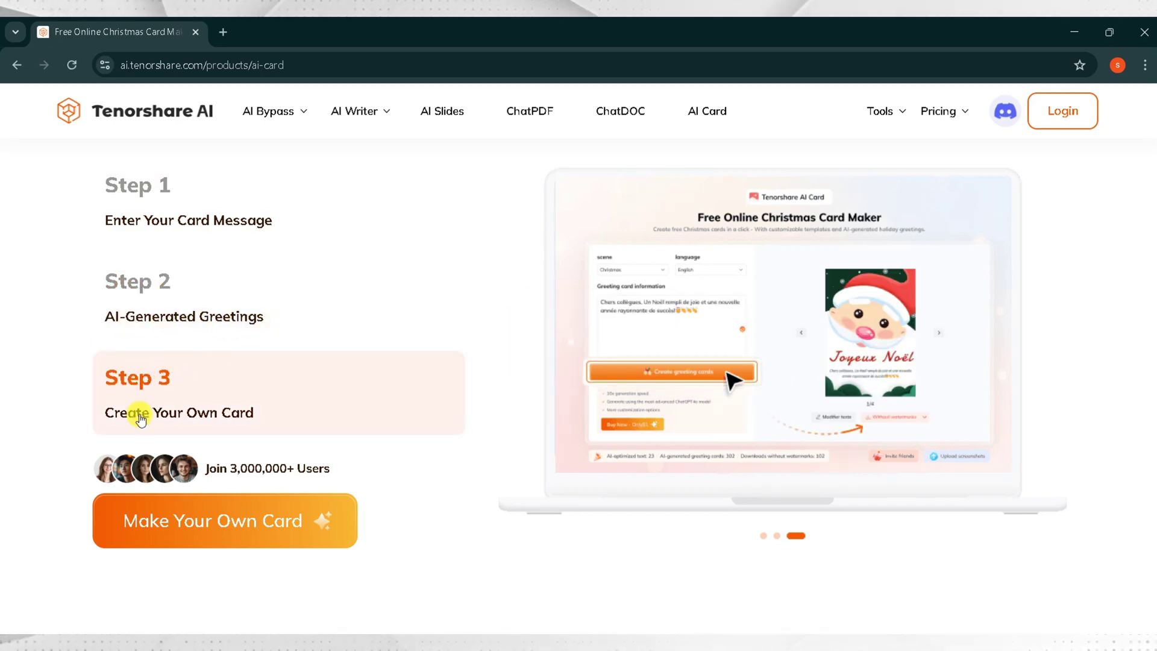
pyautogui.scroll(-5, 303, 410)
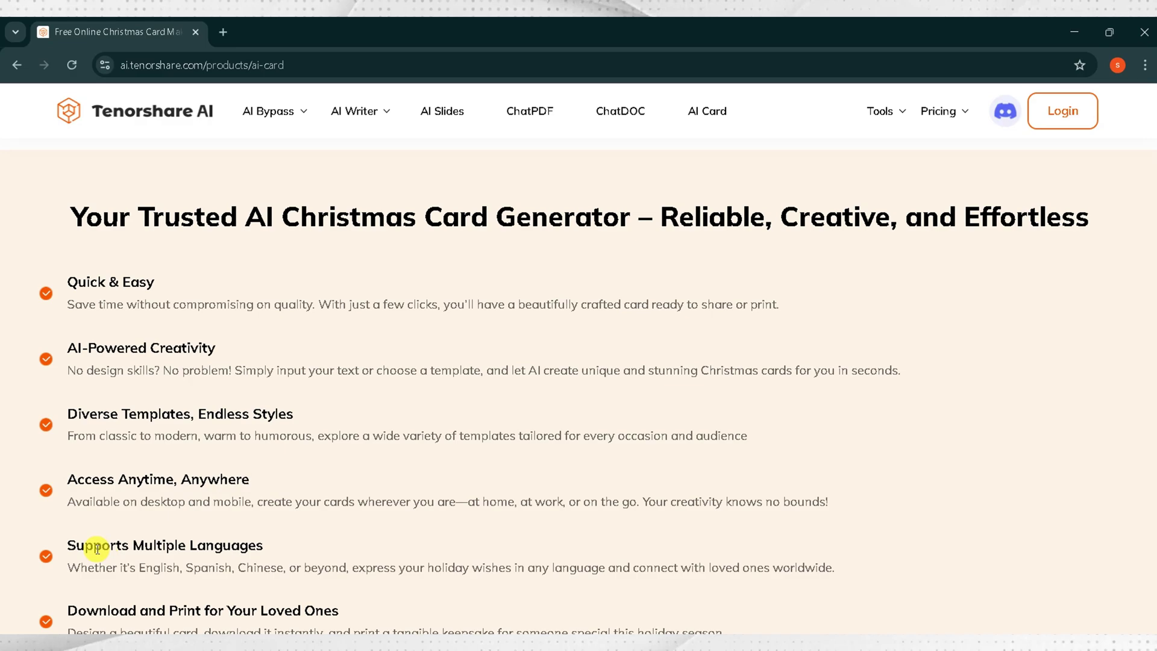
pyautogui.scroll(-4, 208, 547)
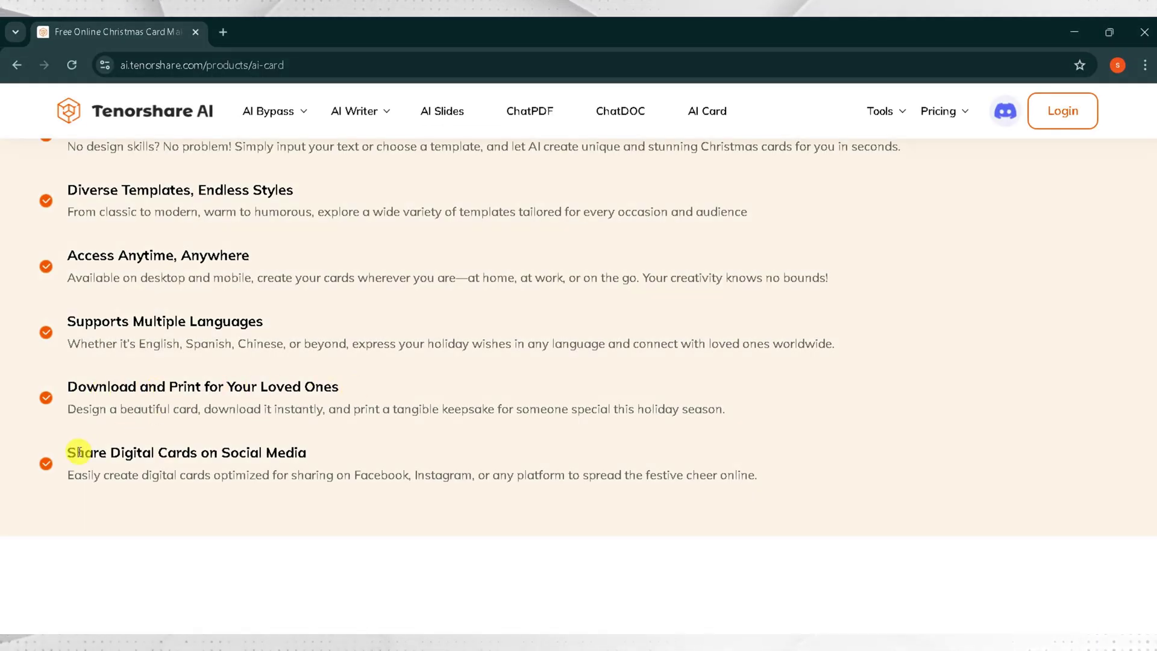
# Step: Load the green Christmas-tree template into the card maker
pyautogui.scroll(-4, 79, 452)
pyautogui.scroll(20, 305, 439)
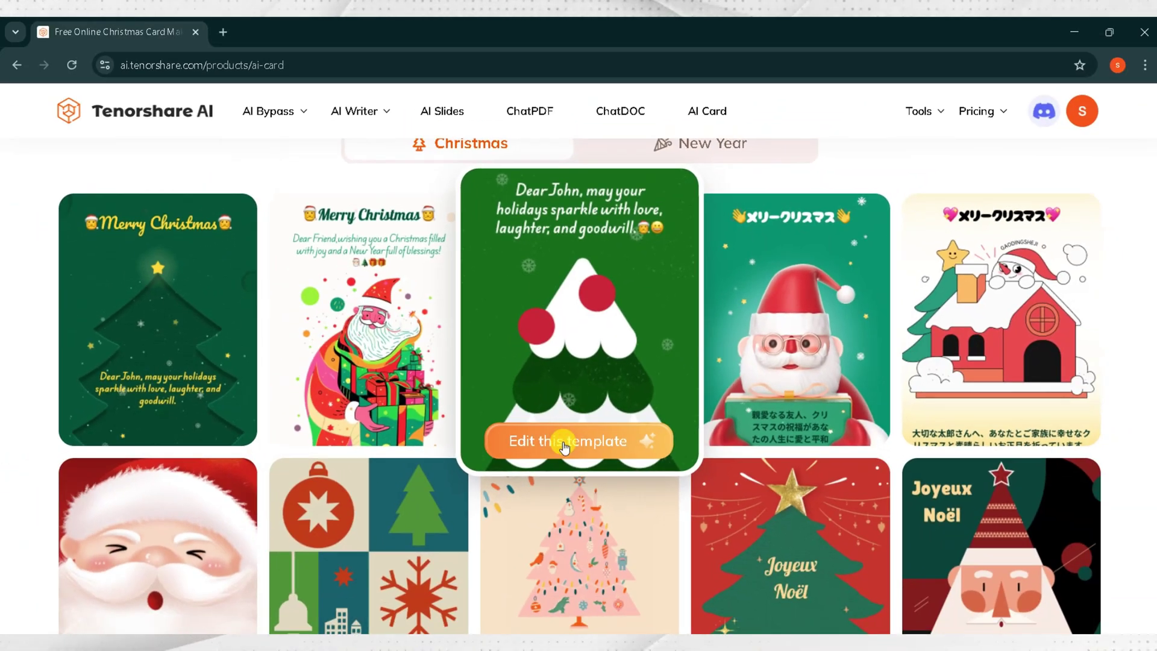
pyautogui.click(564, 447)
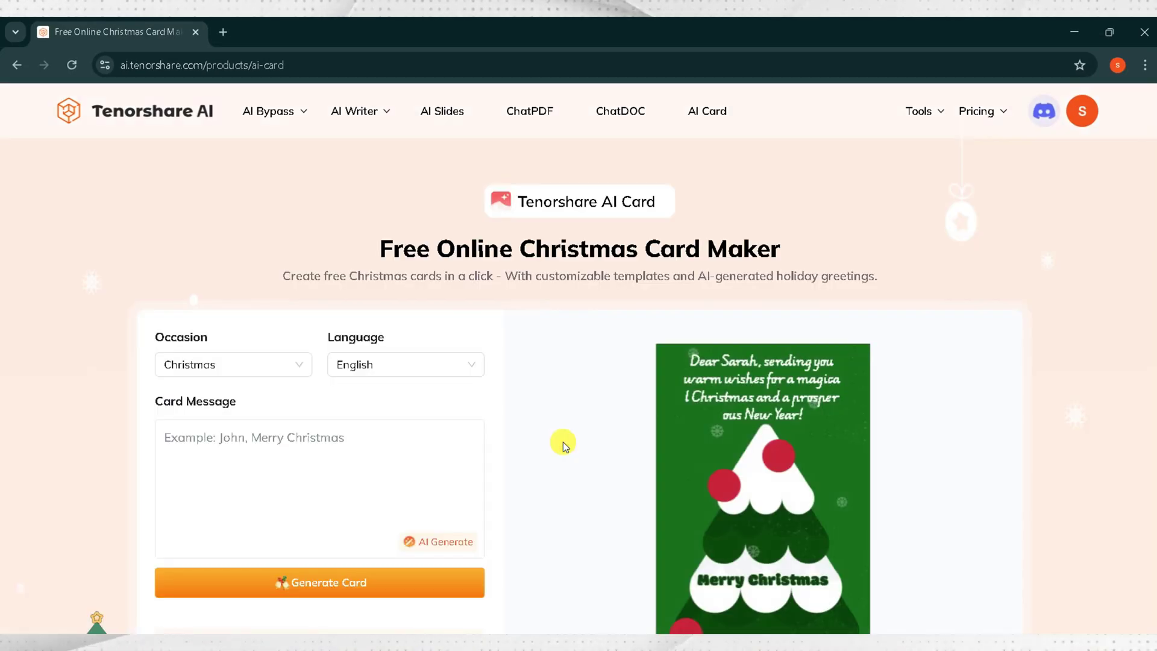
# Step: Replace the recipient's name in the tree card's greeting text
pyautogui.scroll(-5, 670, 451)
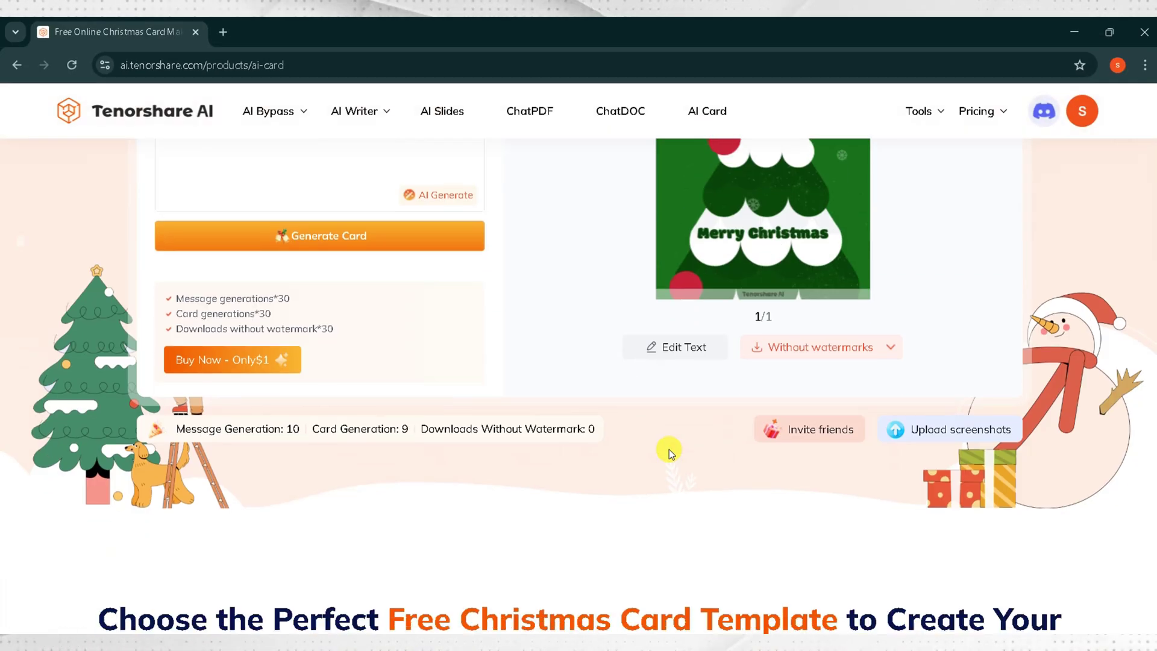
pyautogui.click(684, 350)
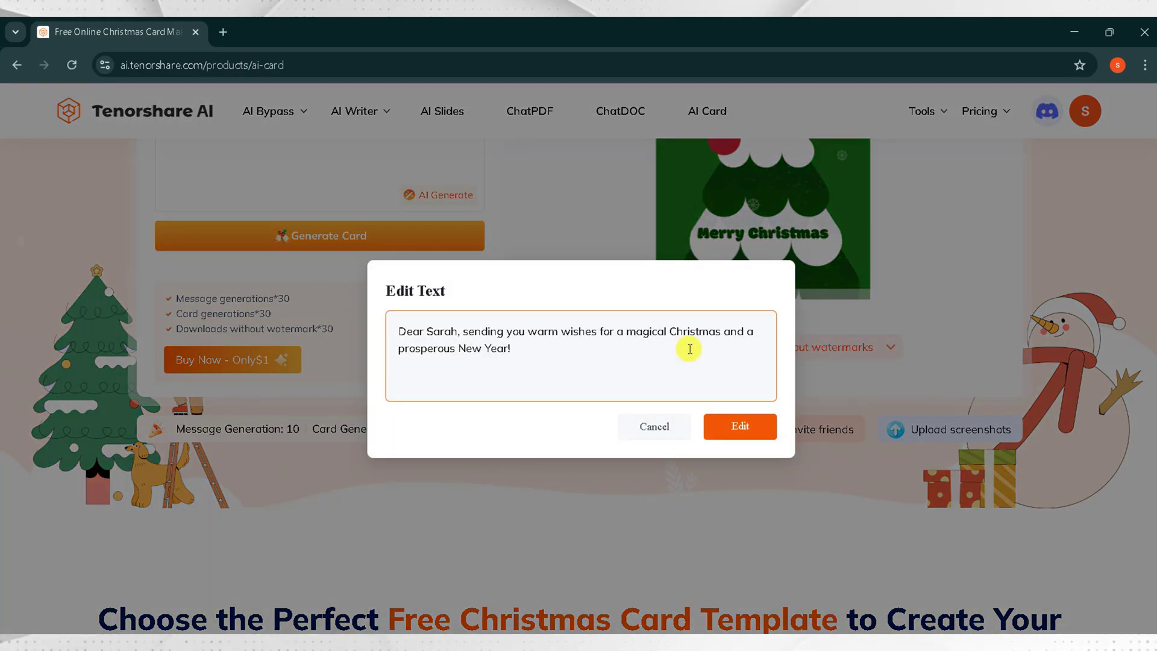
pyautogui.press('BackSpace')
pyautogui.press('BackSpace')
pyautogui.press('BackSpace')
pyautogui.press('BackSpace')
pyautogui.press('BackSpace')
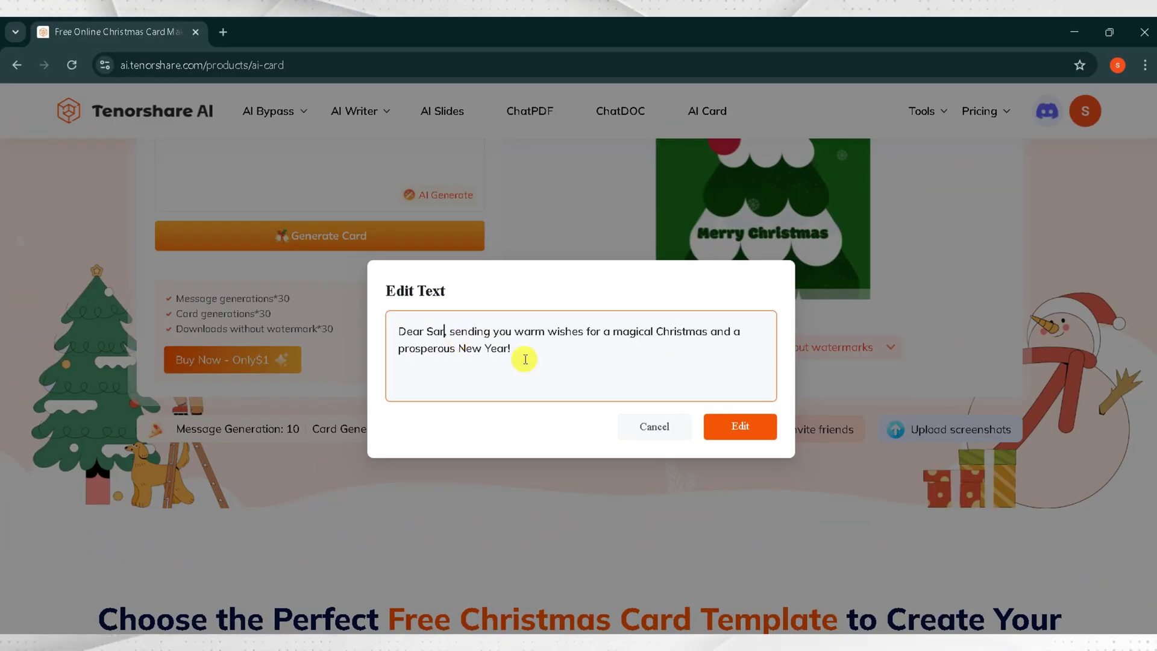
pyautogui.write('david')
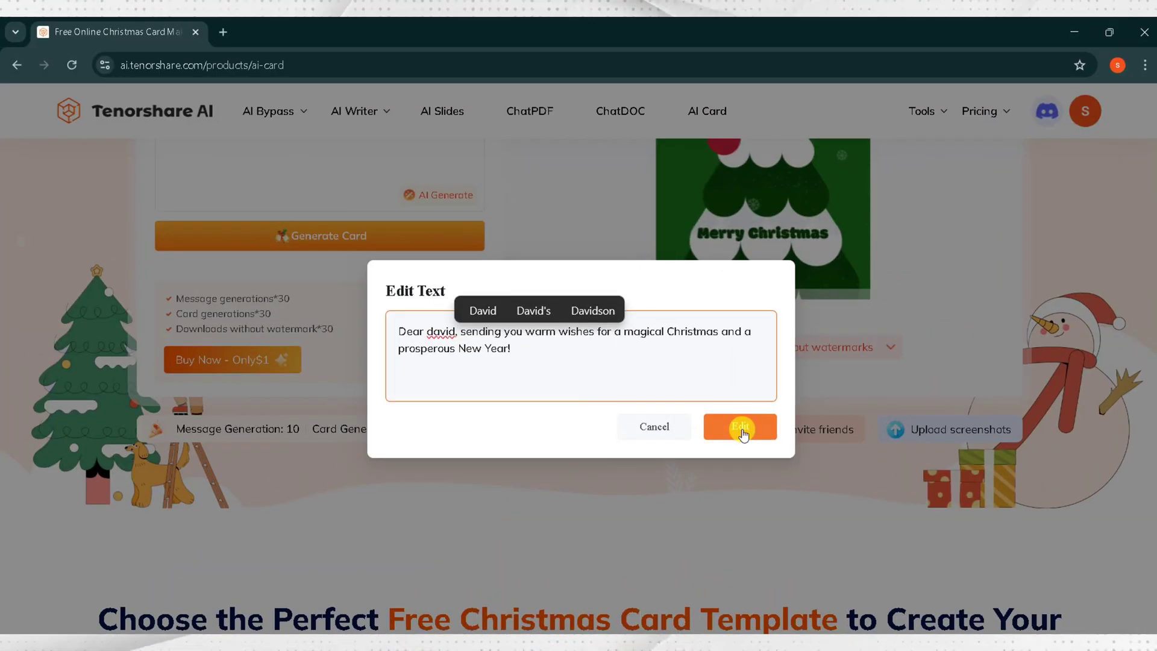
# Step: Apply the renamed greeting and download the tree card without watermarks
pyautogui.click(740, 427)
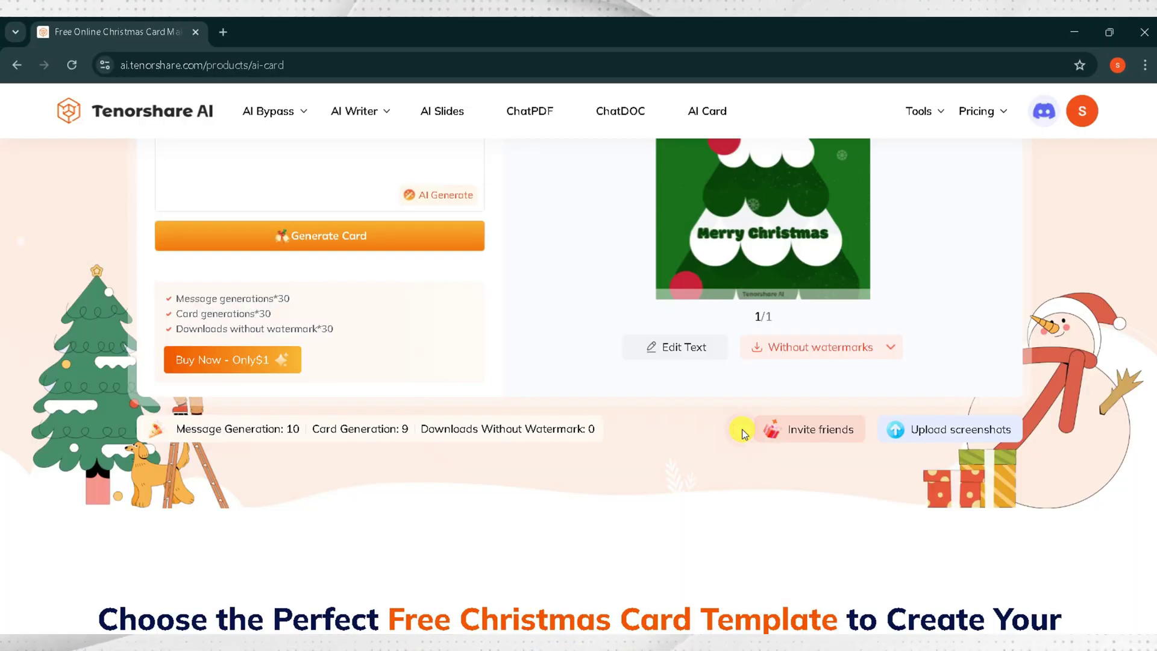
pyautogui.scroll(4, 964, 283)
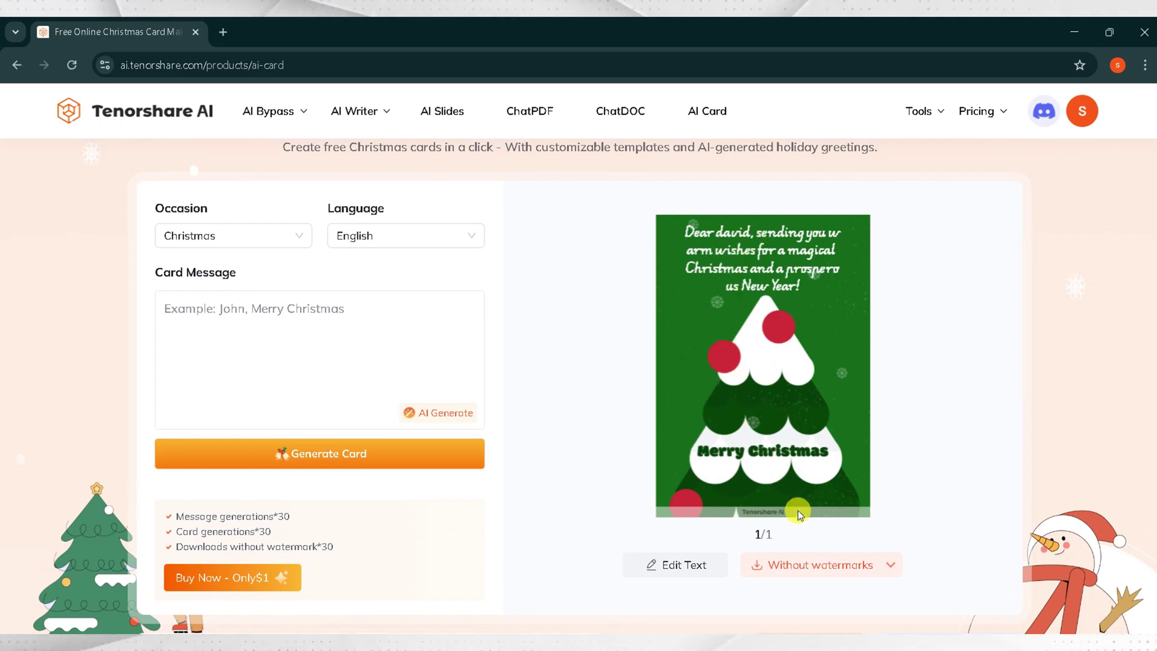
pyautogui.scroll(-1, 798, 511)
pyautogui.click(891, 526)
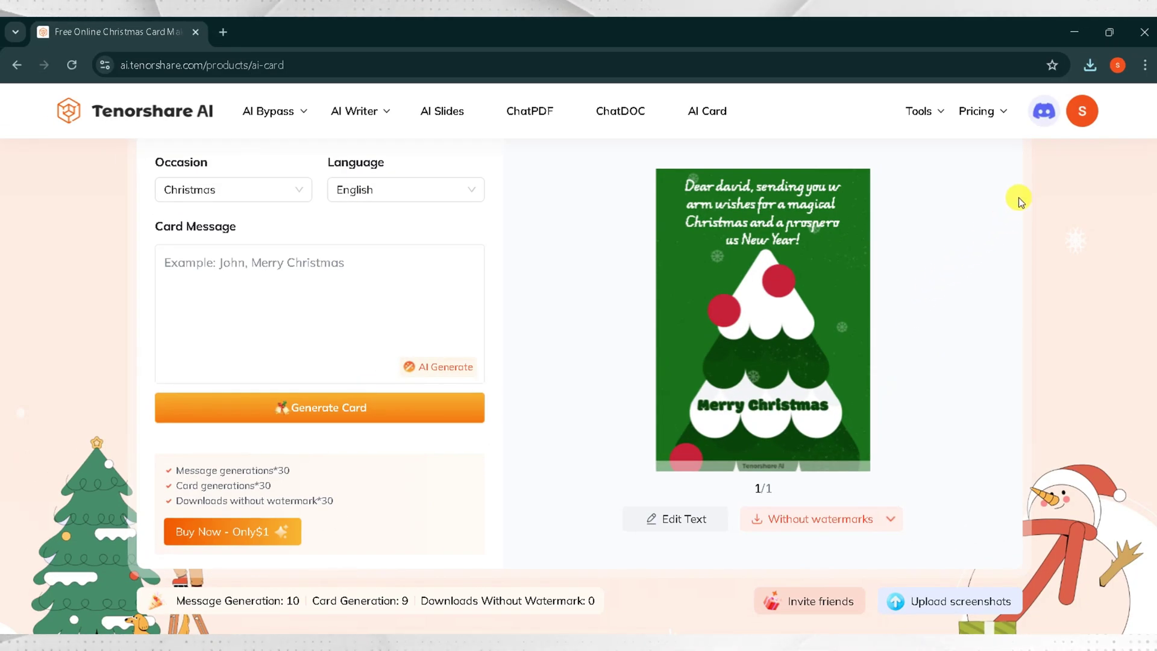
# Step: View the downloaded en_03 (1).jpeg in Photos, panning to its greeting line
pyautogui.click(1090, 65)
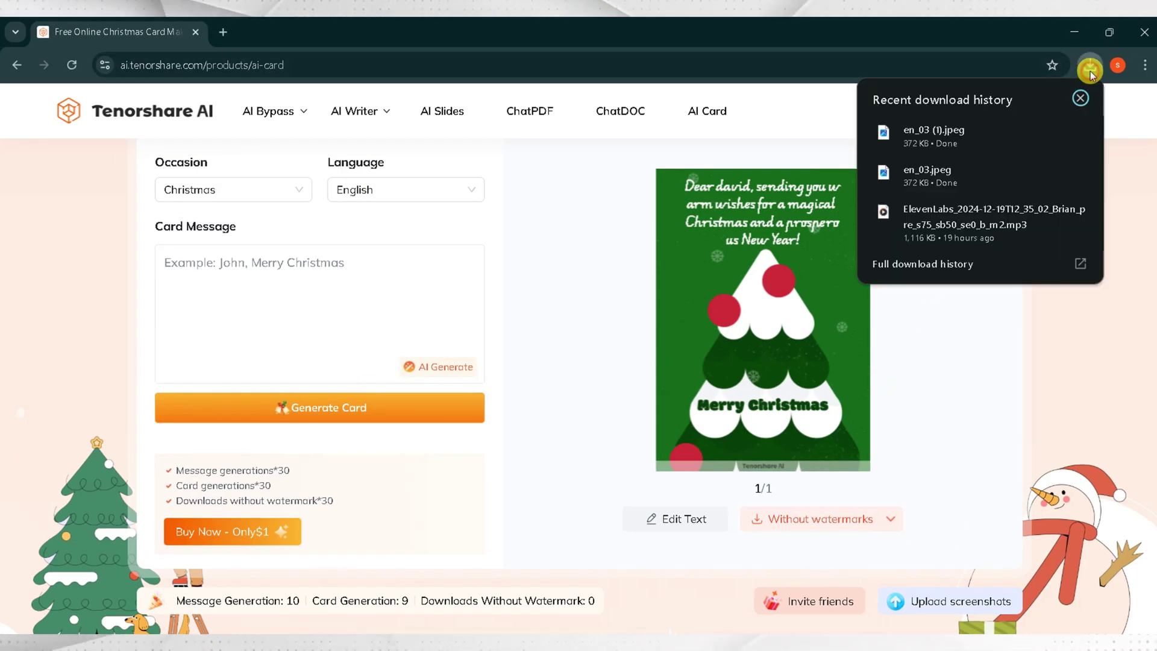
pyautogui.click(970, 129)
pyautogui.scroll(5, 667, 146)
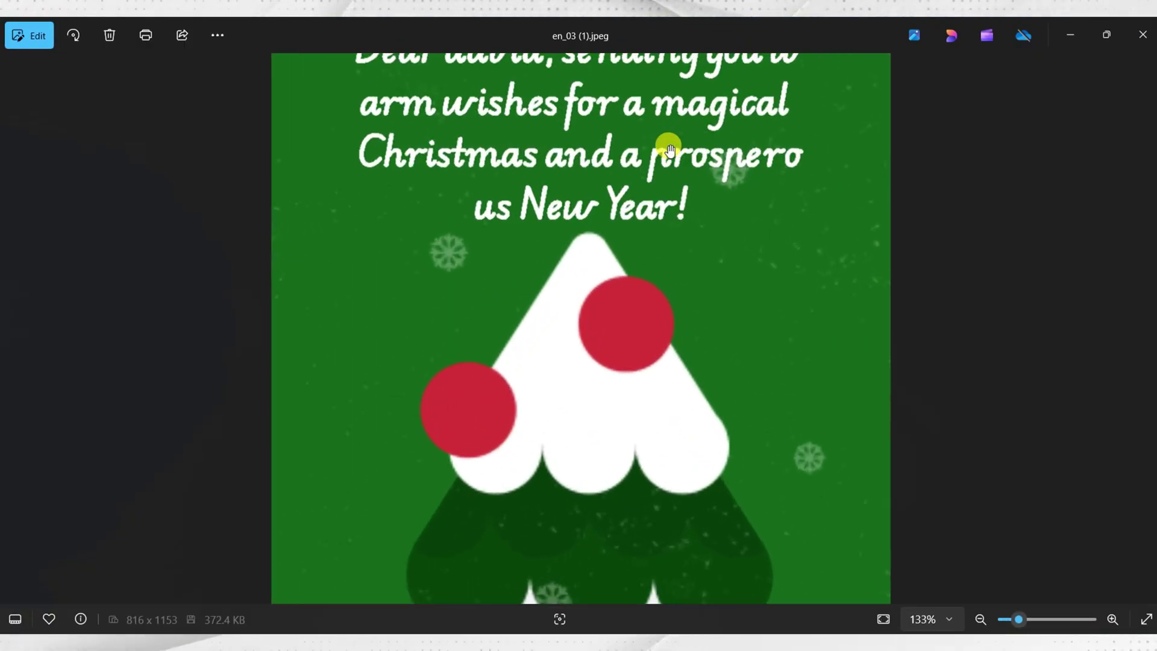
pyautogui.moveTo(666, 147); pyautogui.dragTo(683, 323)
pyautogui.scroll(-4, 683, 324)
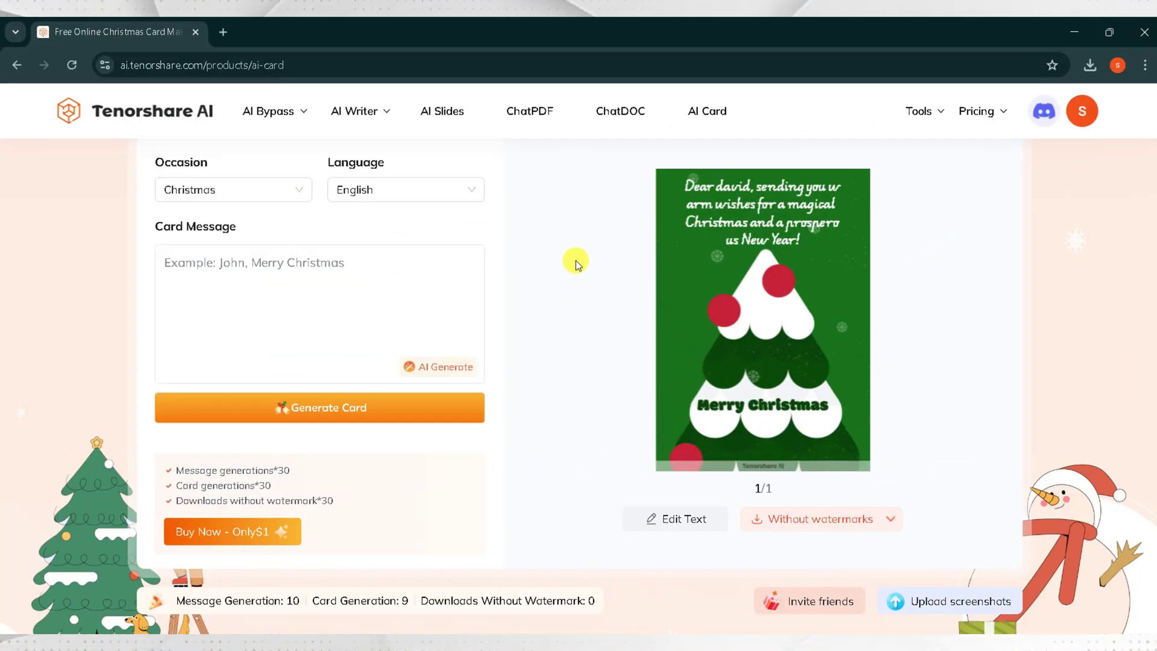
# Step: Keep Christmas as the occasion and English as the card language
pyautogui.scroll(3, 576, 264)
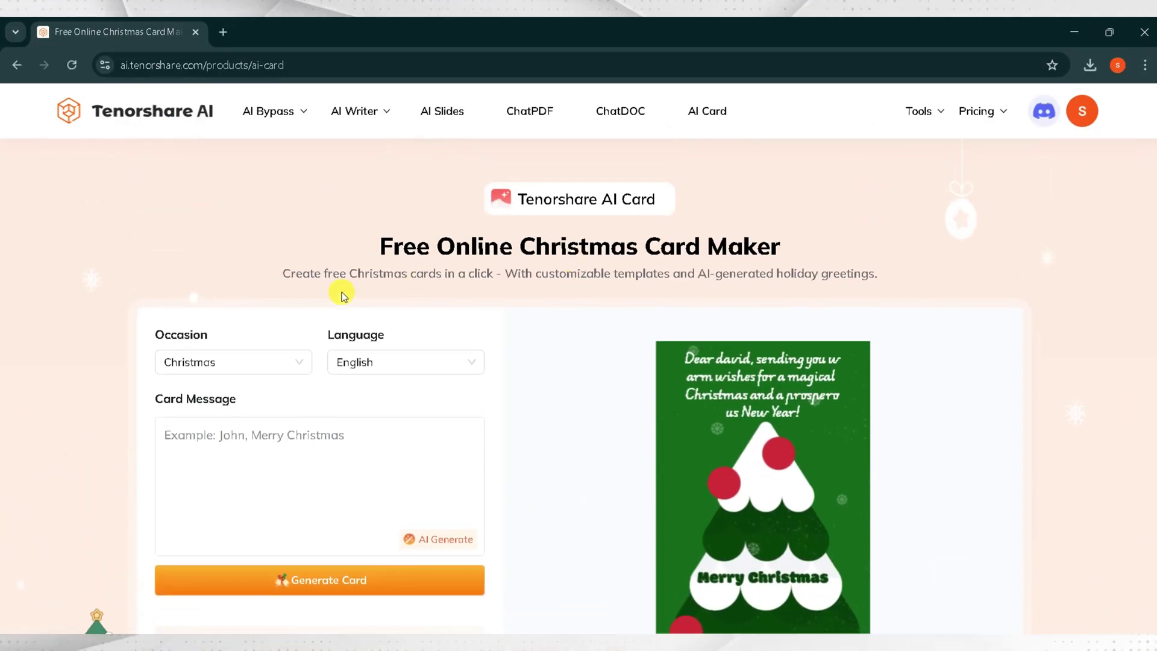
pyautogui.click(295, 368)
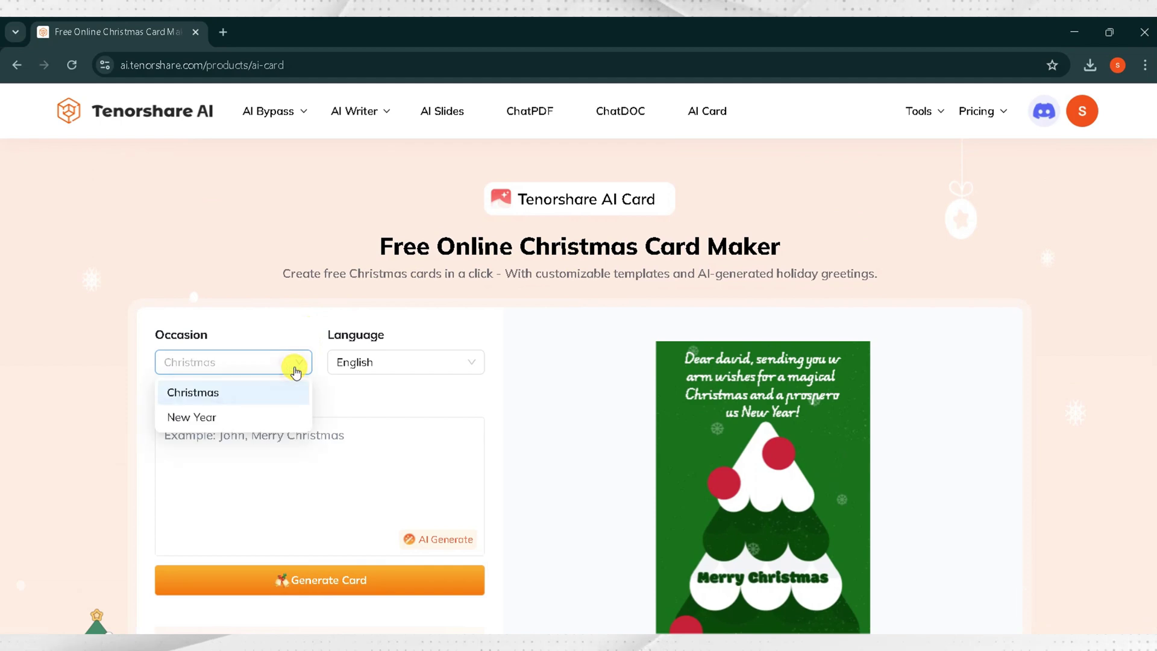
pyautogui.click(246, 393)
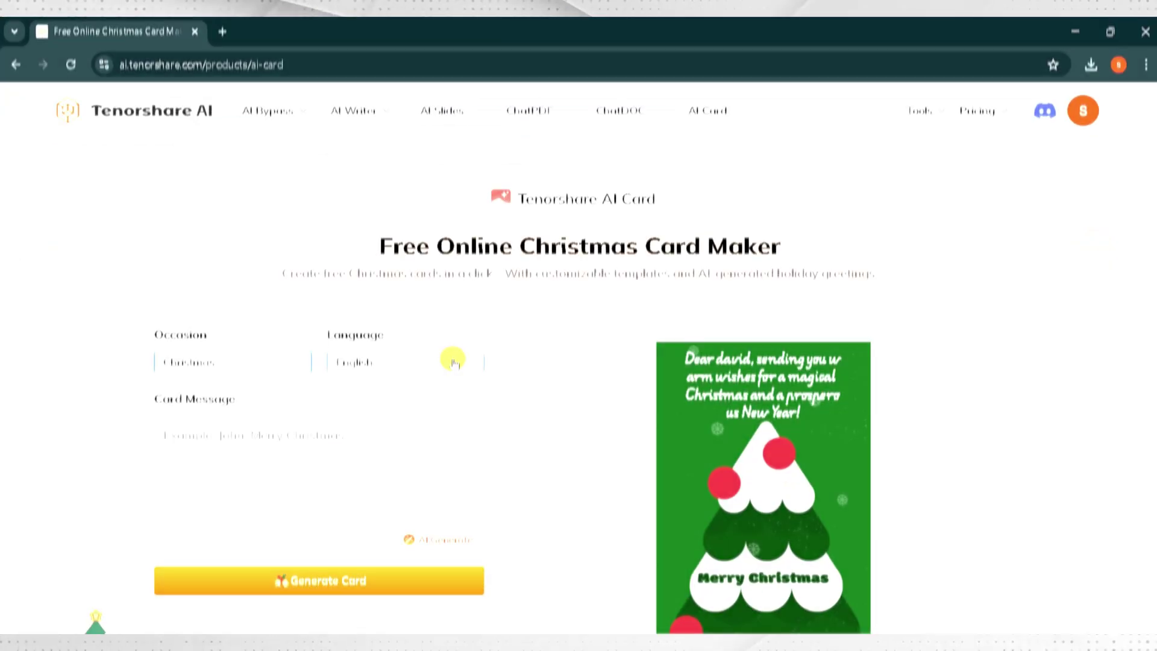
pyautogui.click(453, 361)
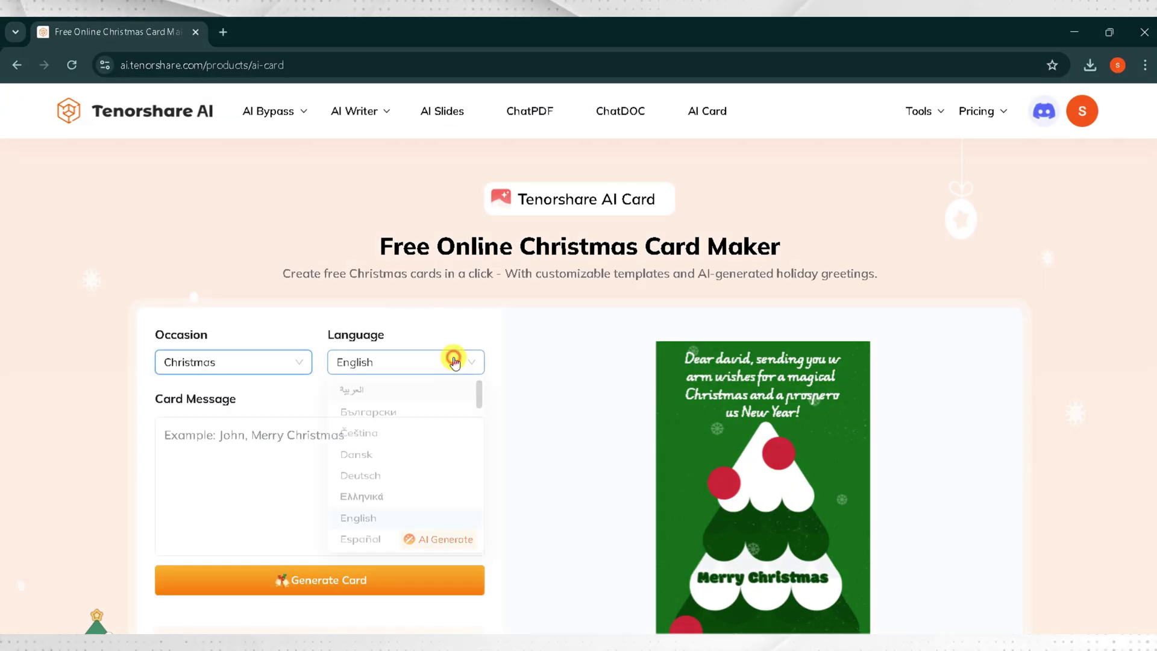
pyautogui.click(528, 369)
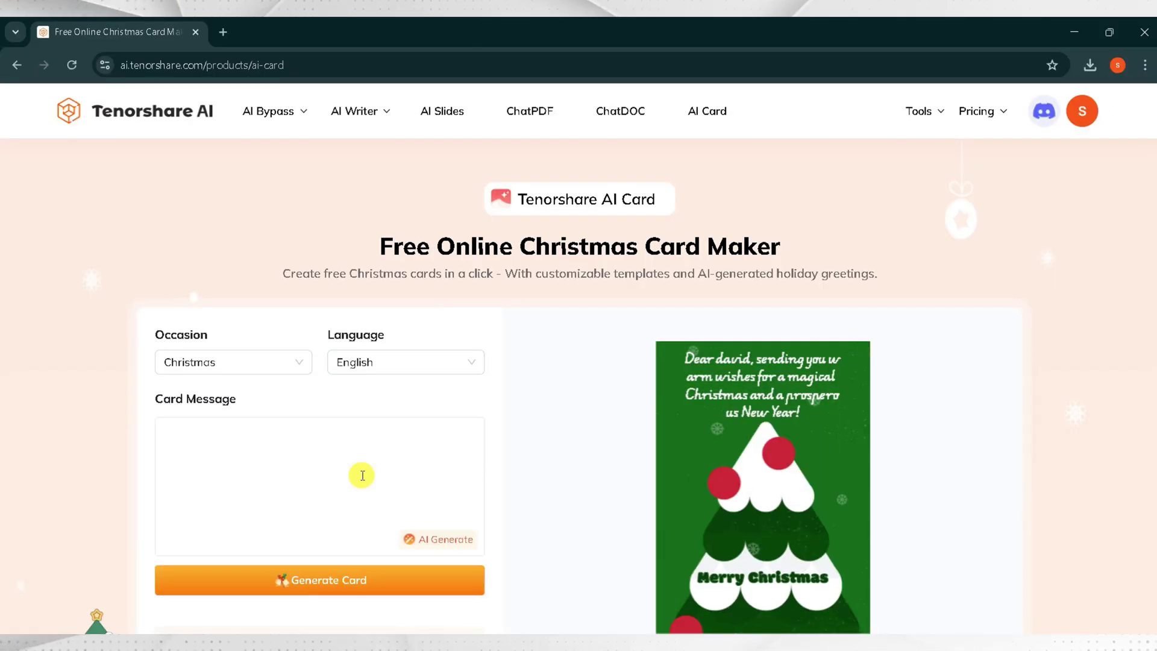
# Step: Enter the recipient's name with 'merry christmas' and have AI write the greeting
pyautogui.write('david, ')
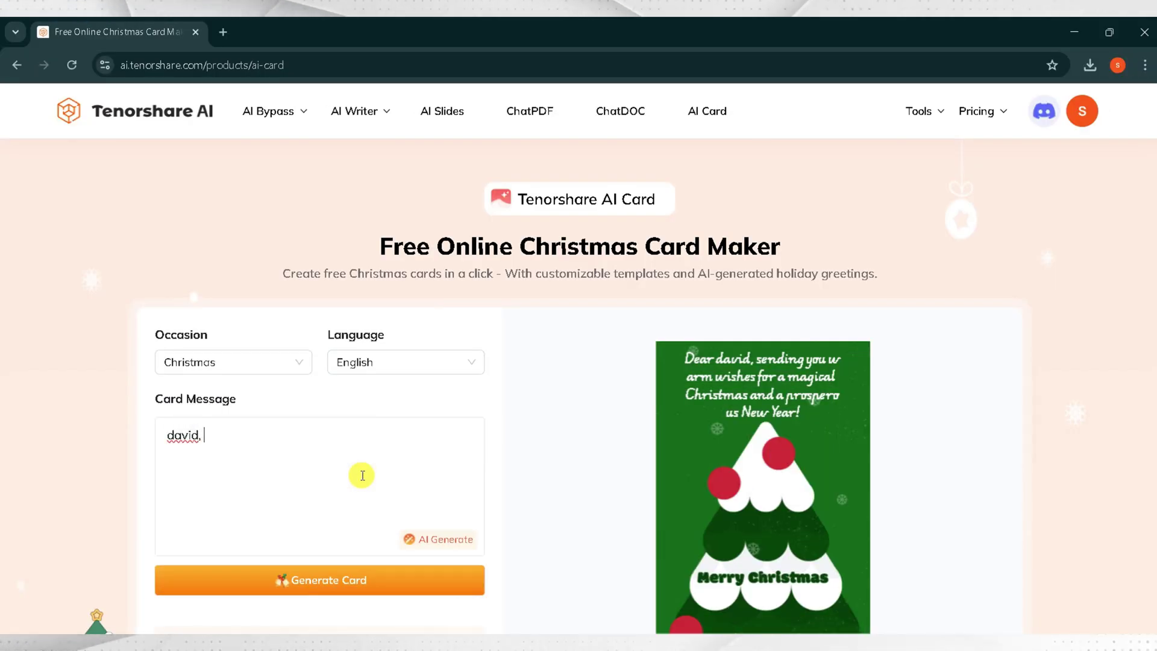
pyautogui.write('merry chr')
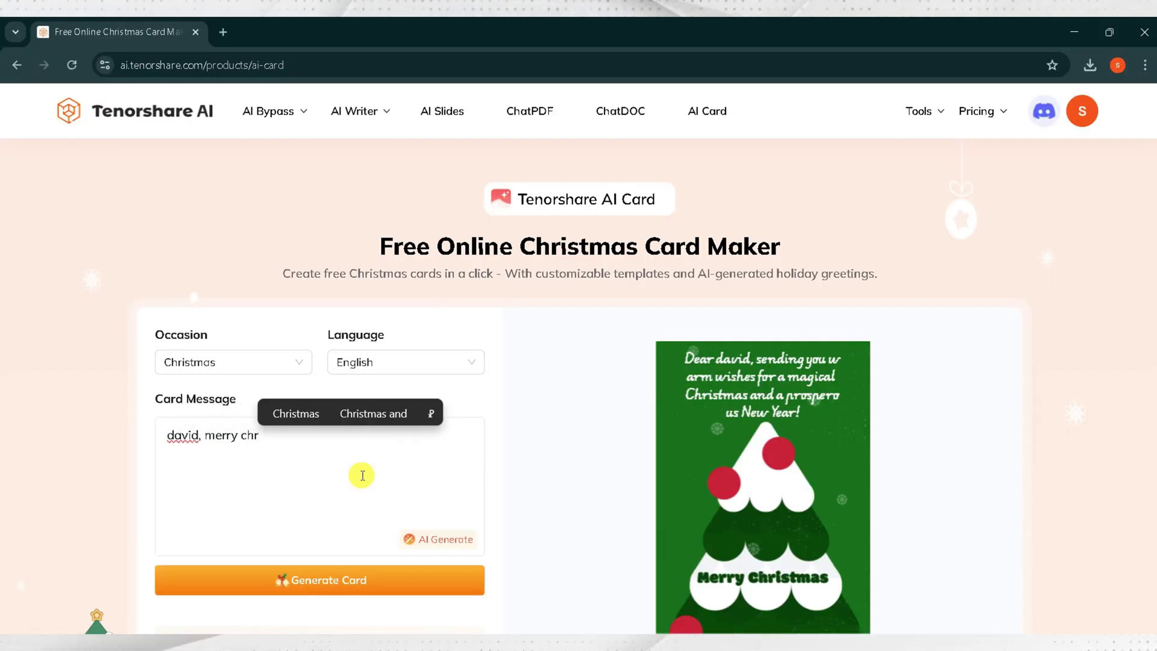
pyautogui.write('istmas')
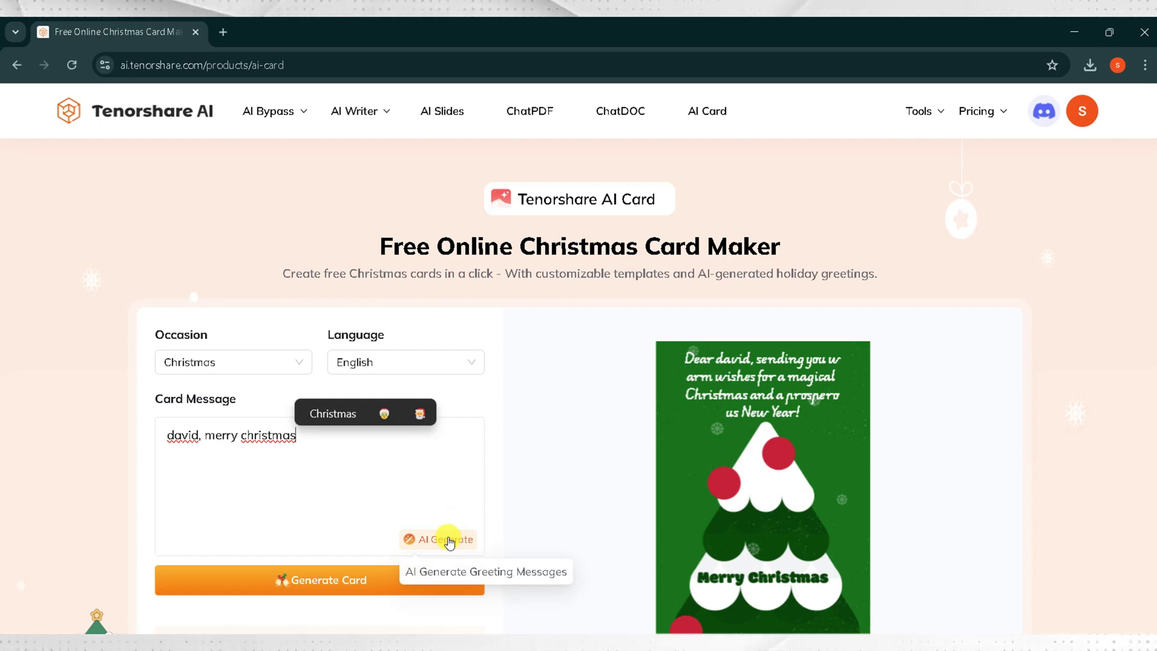
pyautogui.click(449, 541)
pyautogui.scroll(-2, 528, 480)
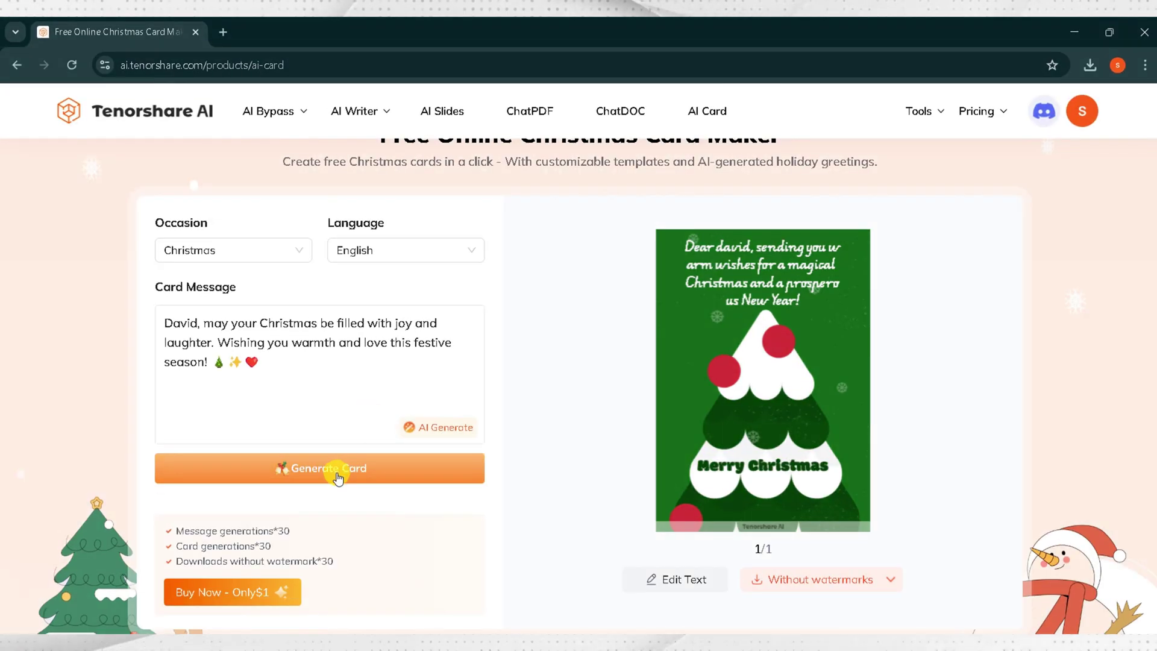
# Step: Generate the Santa-in-a-wreath card from the AI greeting
pyautogui.click(338, 475)
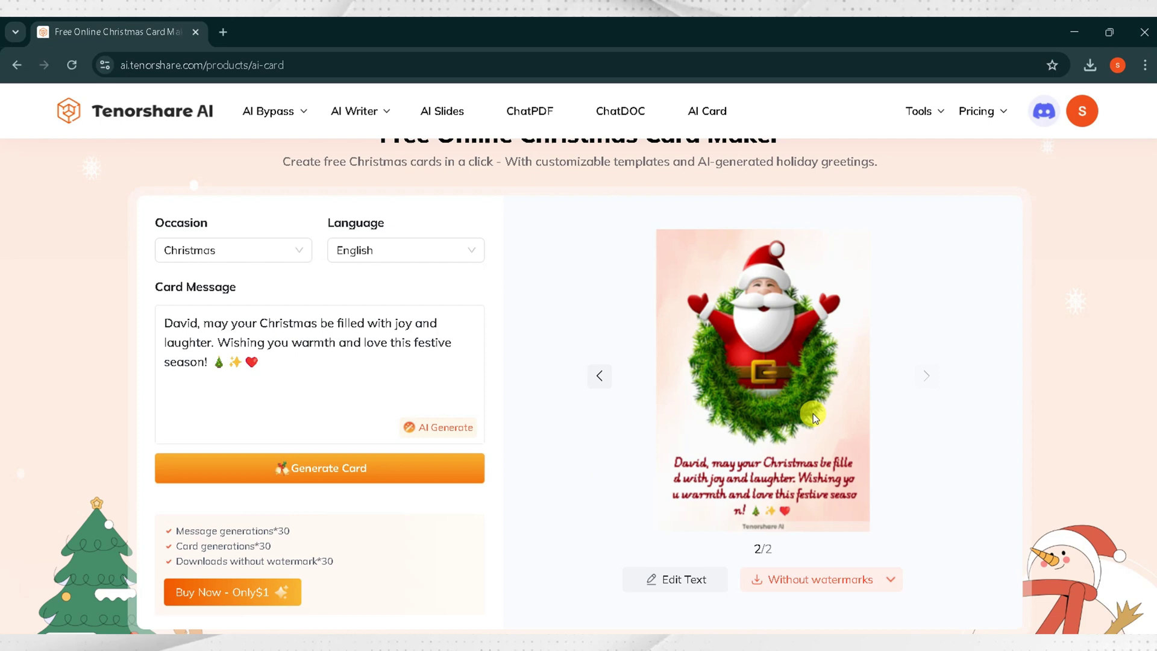
pyautogui.scroll(-1, 812, 413)
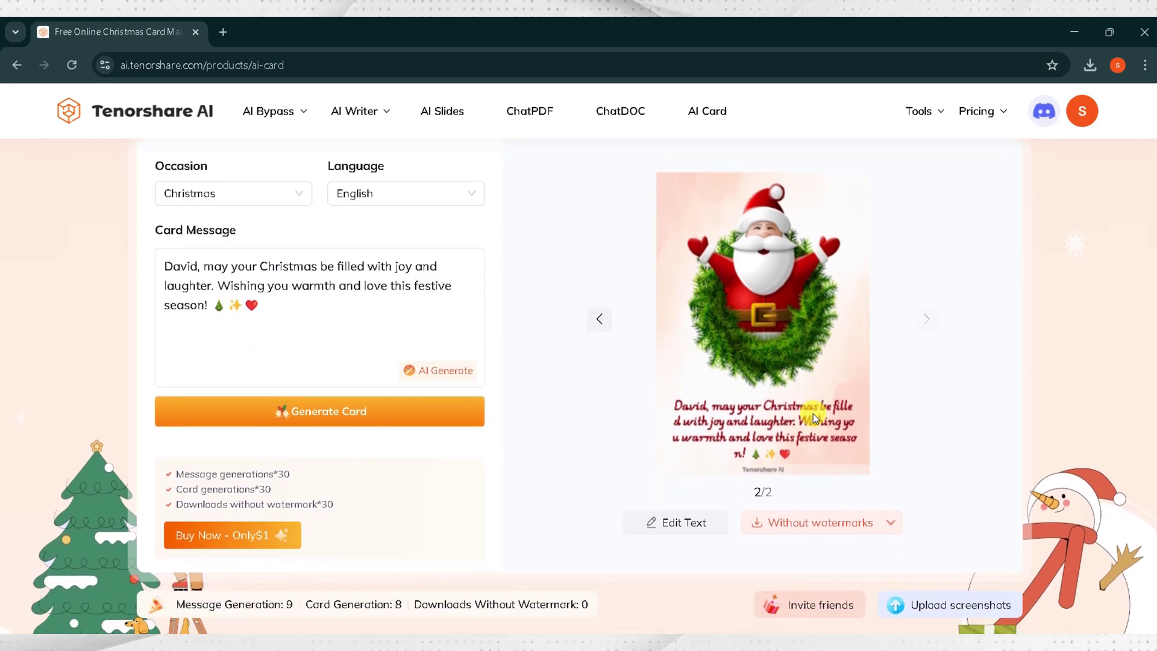
pyautogui.scroll(1, 812, 414)
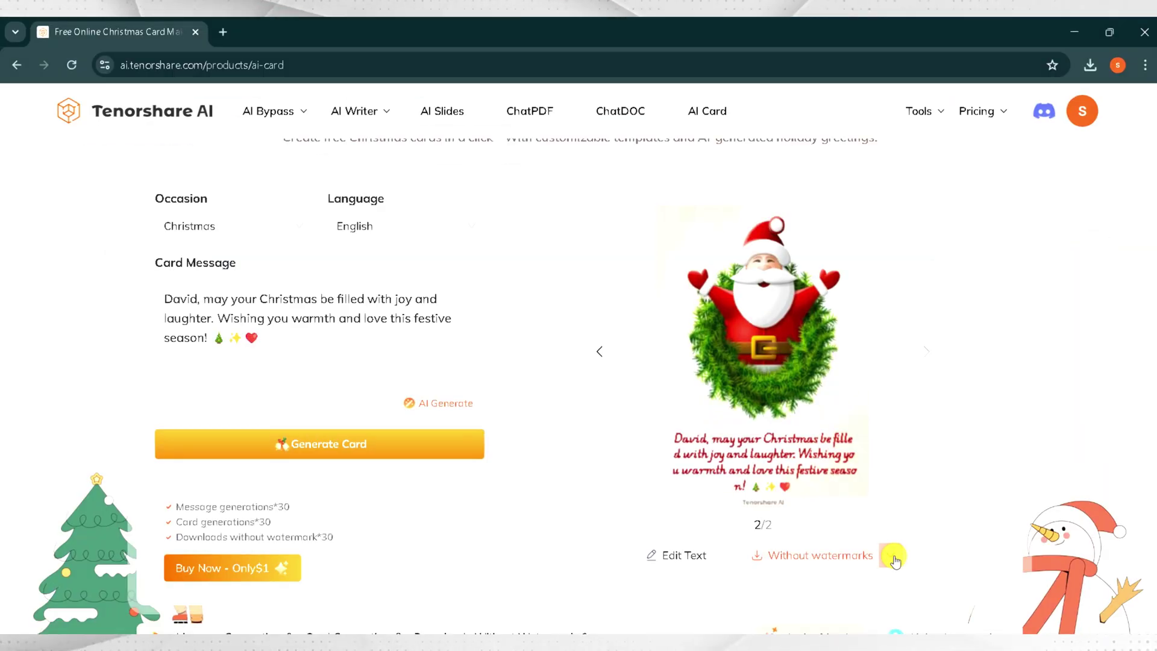
# Step: Download the Santa card as regular JPEG 5p_20p.jpeg and inspect it in Photos
pyautogui.click(891, 555)
pyautogui.click(857, 585)
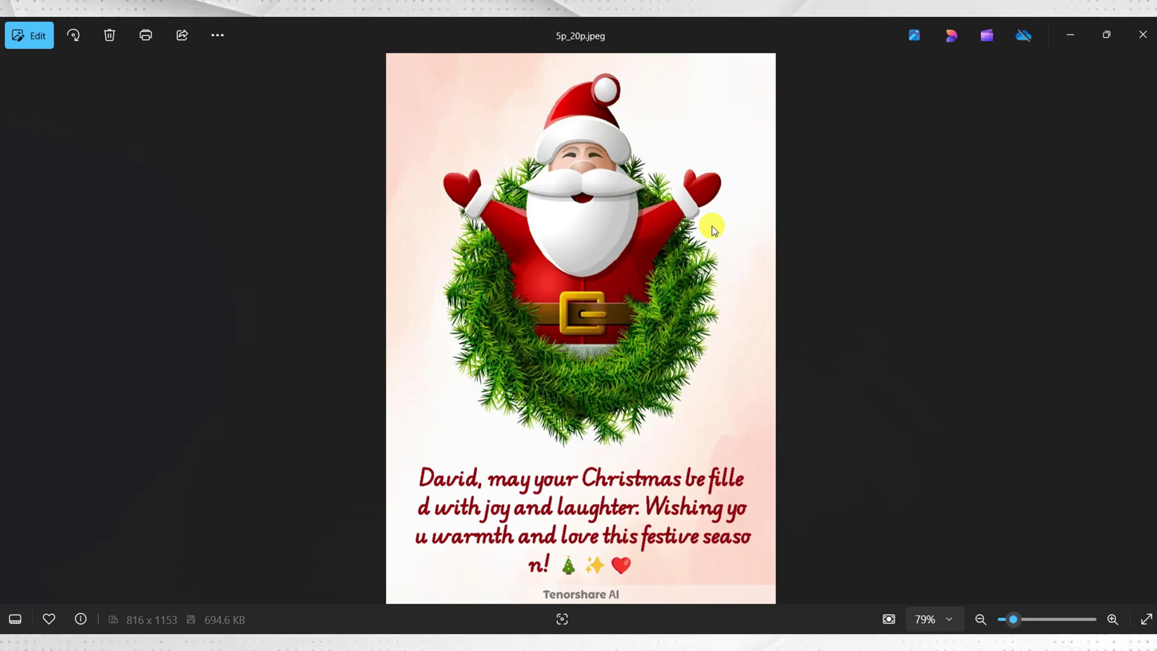
pyautogui.scroll(1, 712, 227)
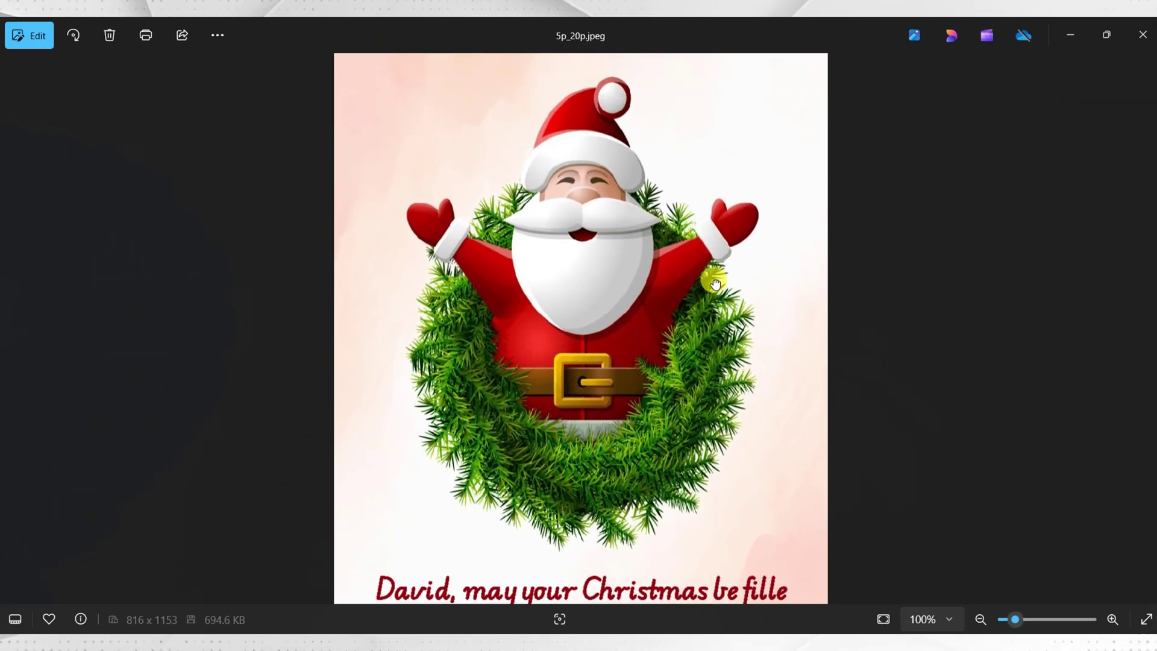
pyautogui.moveTo(712, 227); pyautogui.dragTo(713, 167)
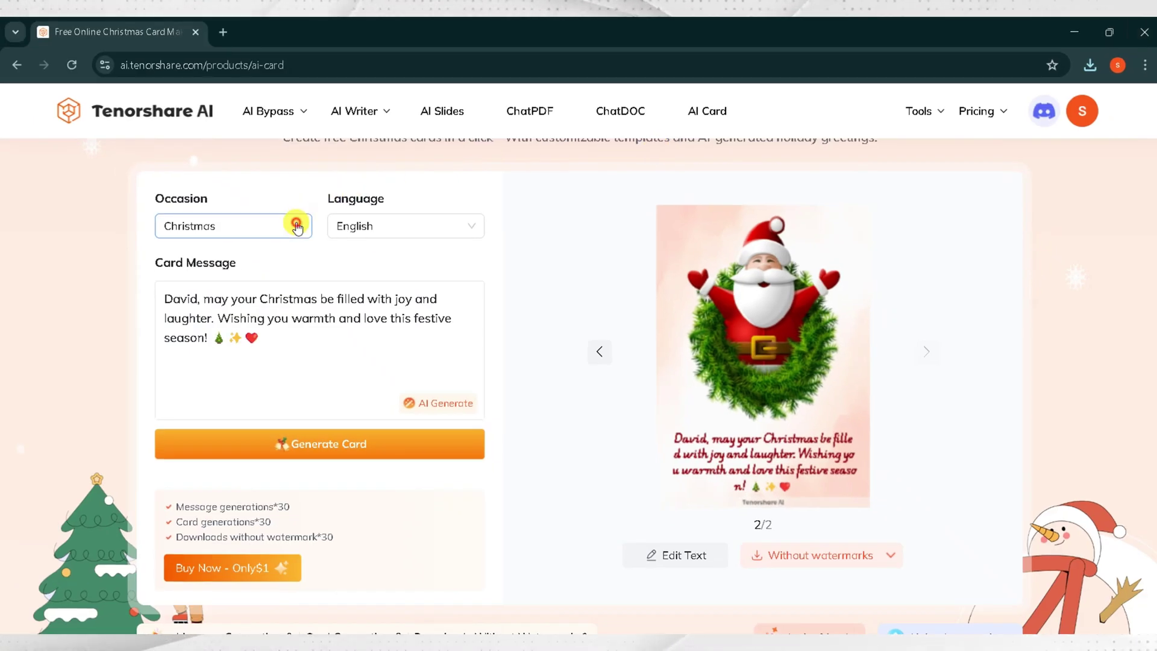
# Step: Switch the occasion to New Year, replace the message with 'gurru tech s', and AI-generate a greeting
pyautogui.click(296, 227)
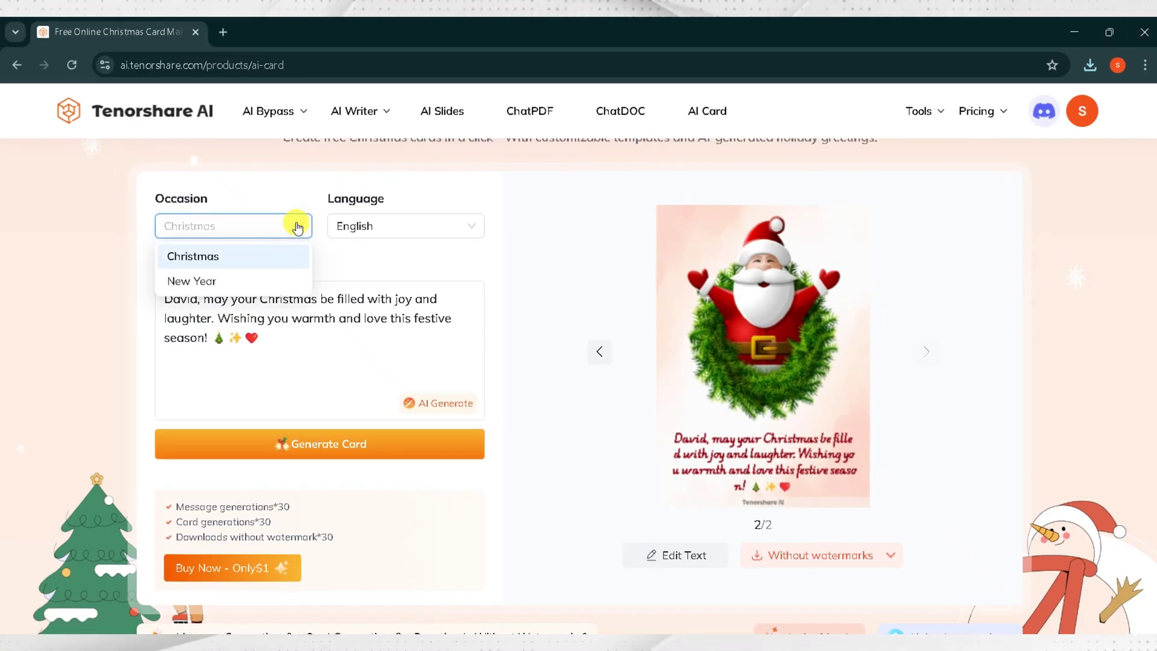
pyautogui.click(232, 283)
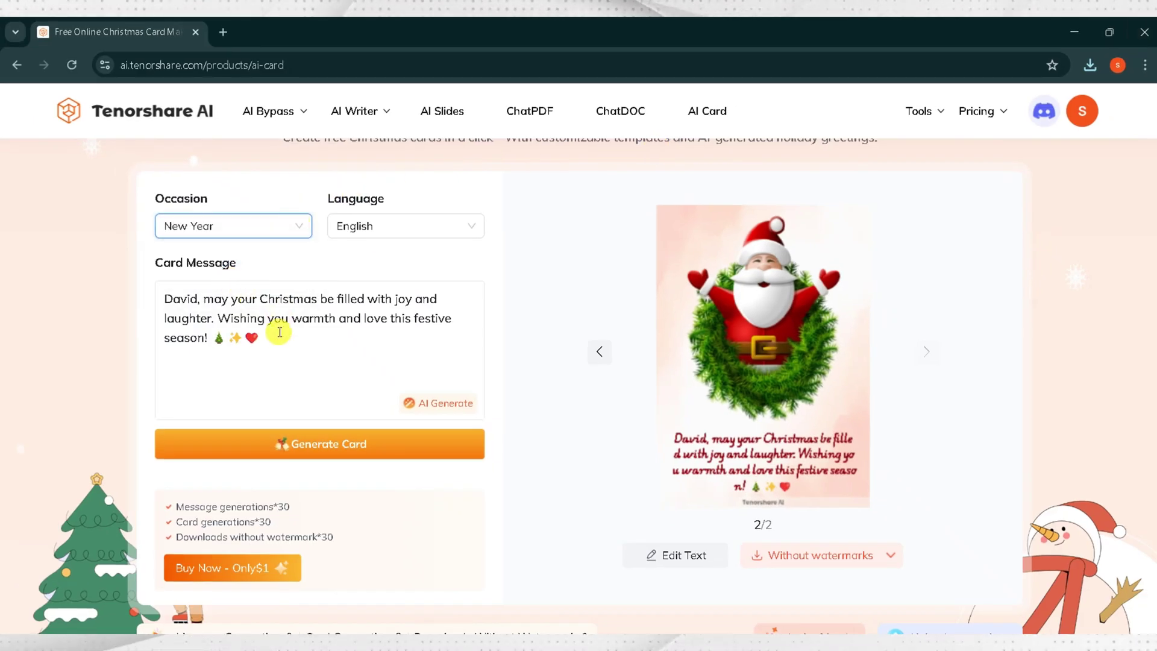
pyautogui.hotkey('ctrl', 'a')
pyautogui.press('BackSpace')
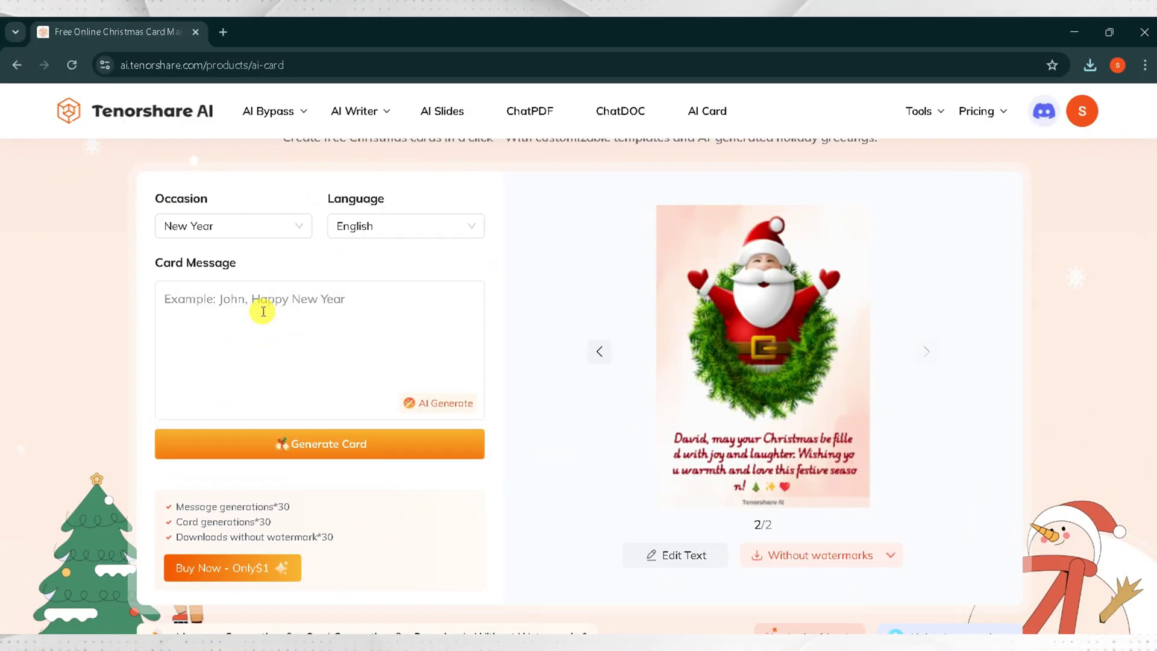
pyautogui.write('gur')
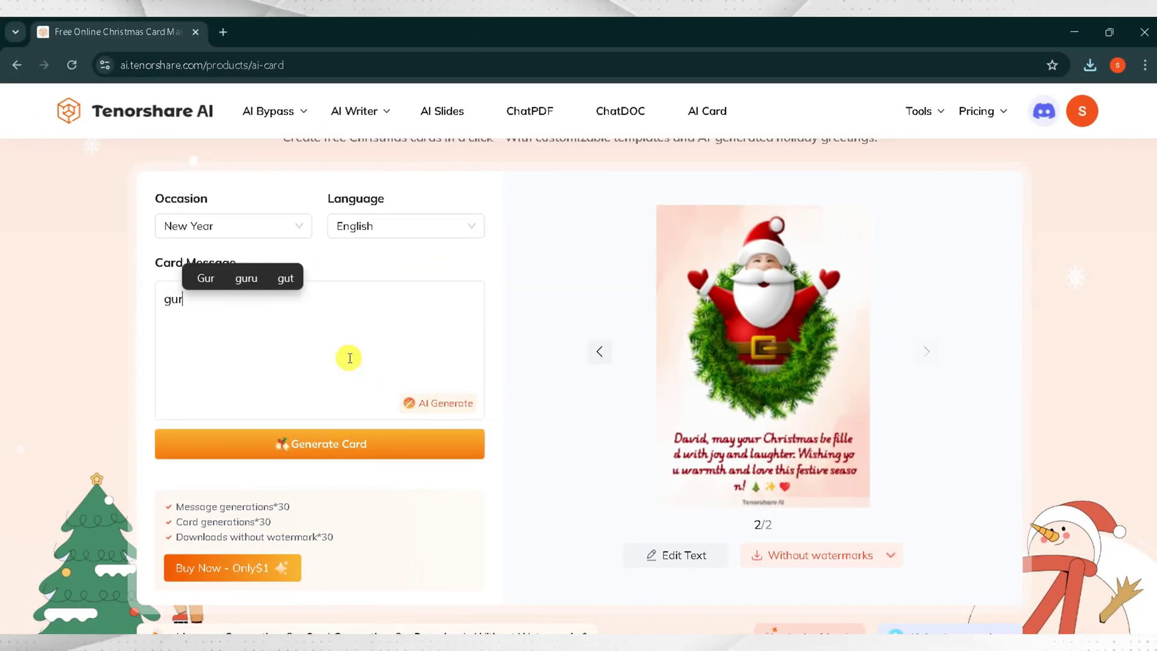
pyautogui.write('ru tech solutions')
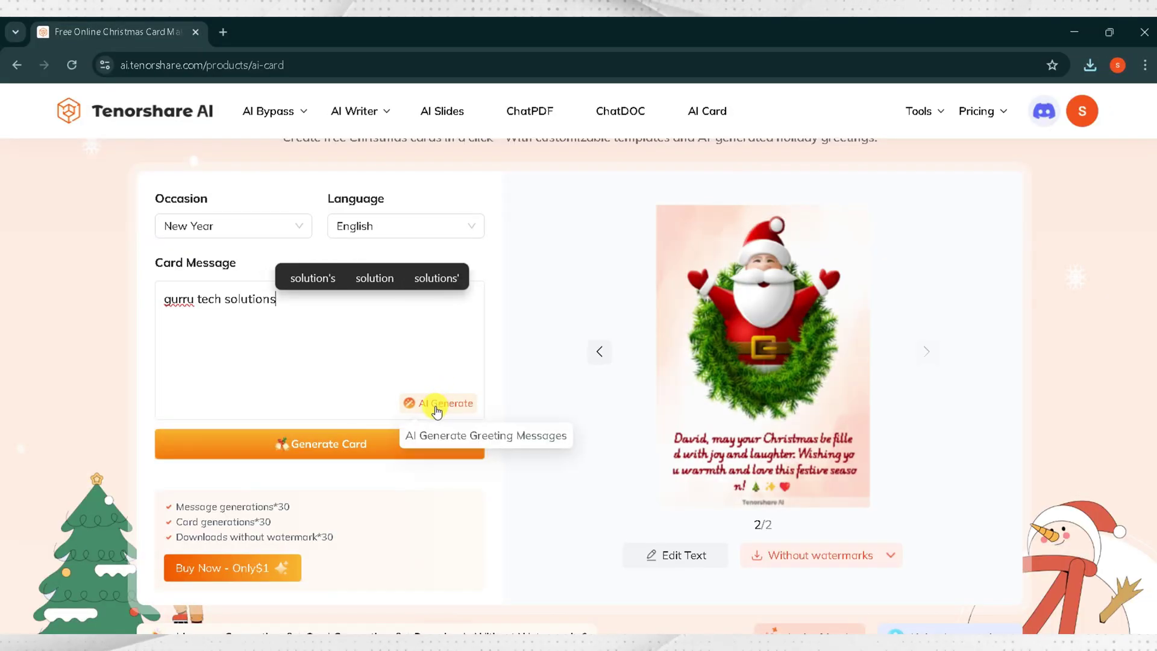
pyautogui.click(436, 409)
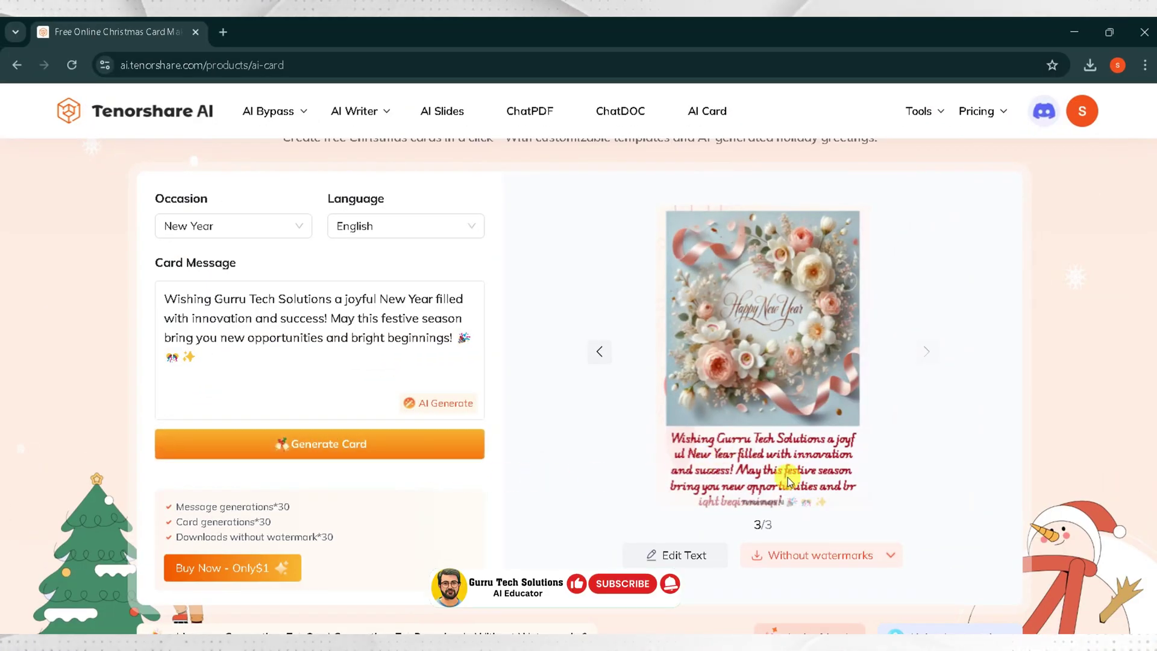
# Step: Add a 'best wish' line below the New Year greeting and apply it
pyautogui.click(888, 555)
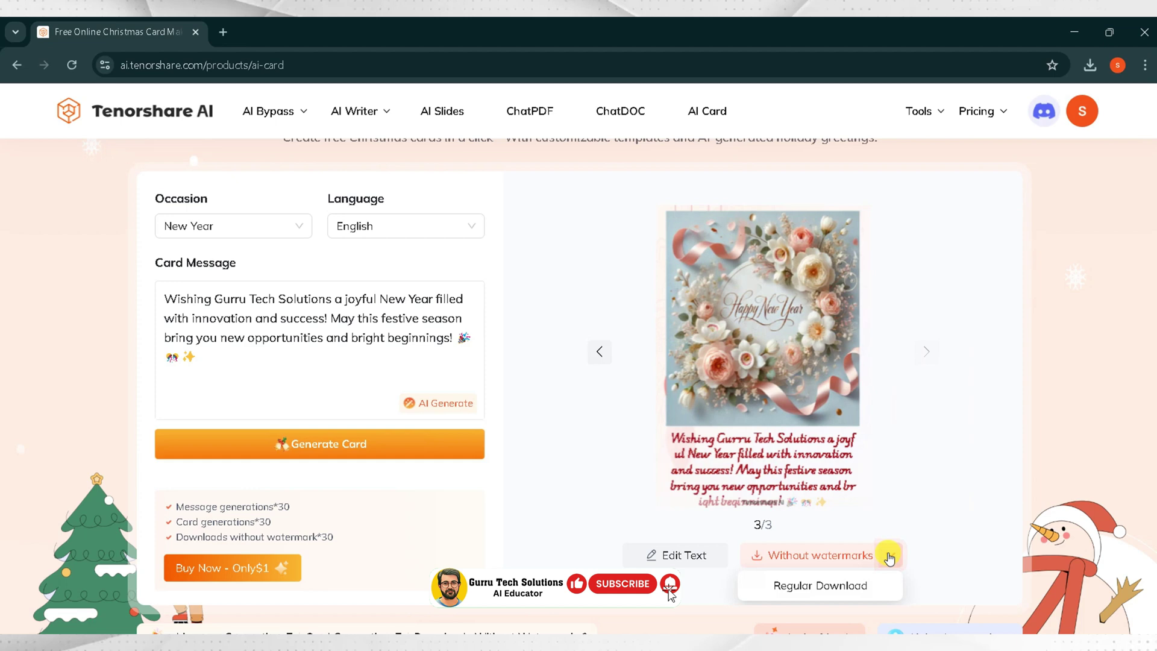
pyautogui.click(668, 555)
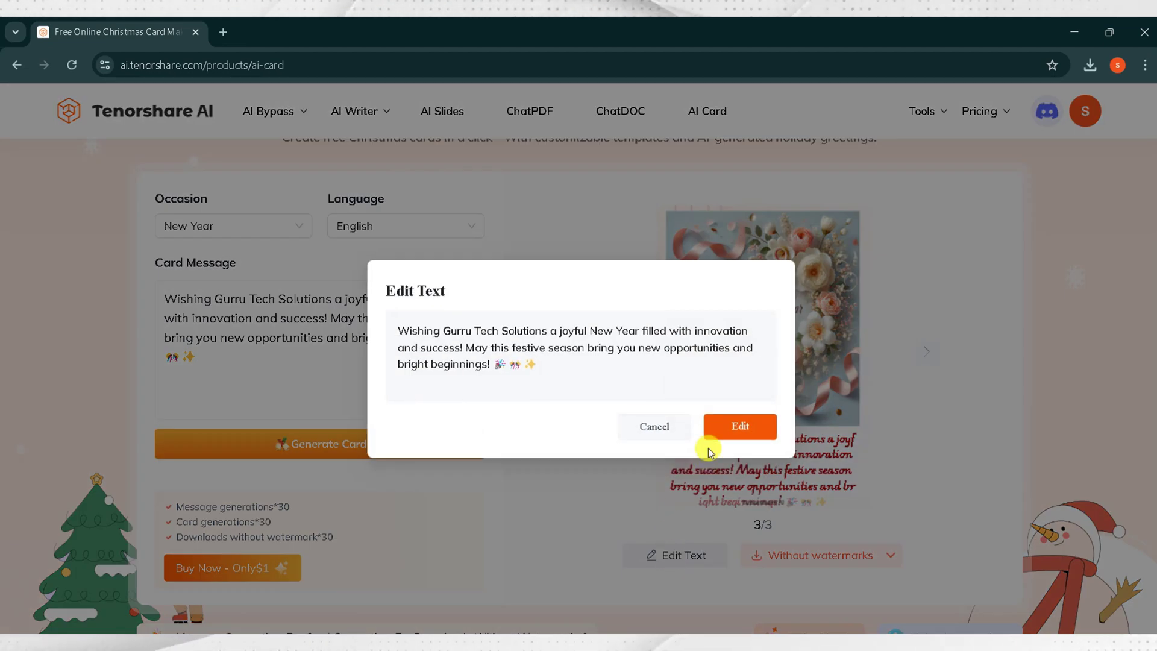
pyautogui.click(536, 368)
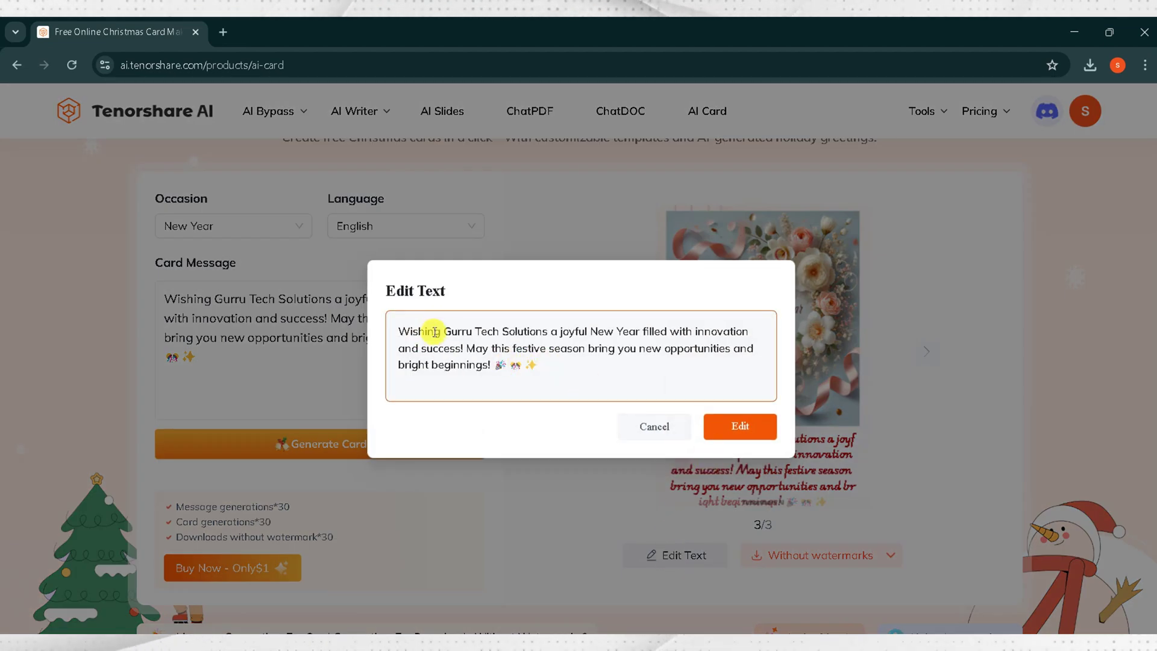
pyautogui.press('Return')
pyautogui.write('best wi')
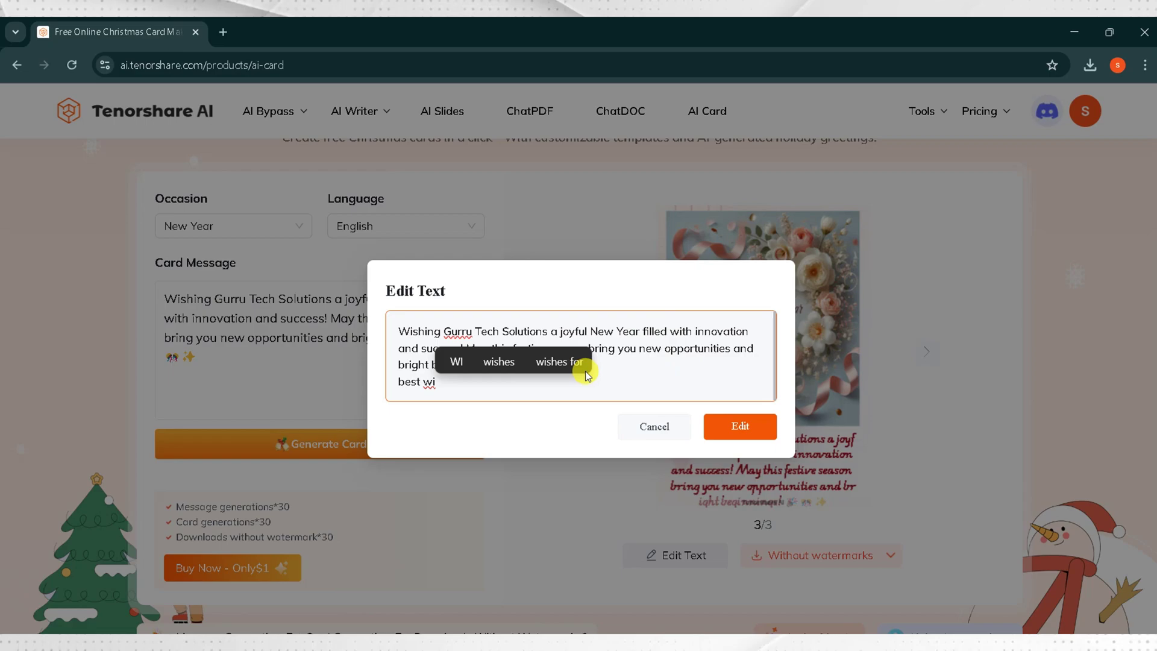
pyautogui.write('shes')
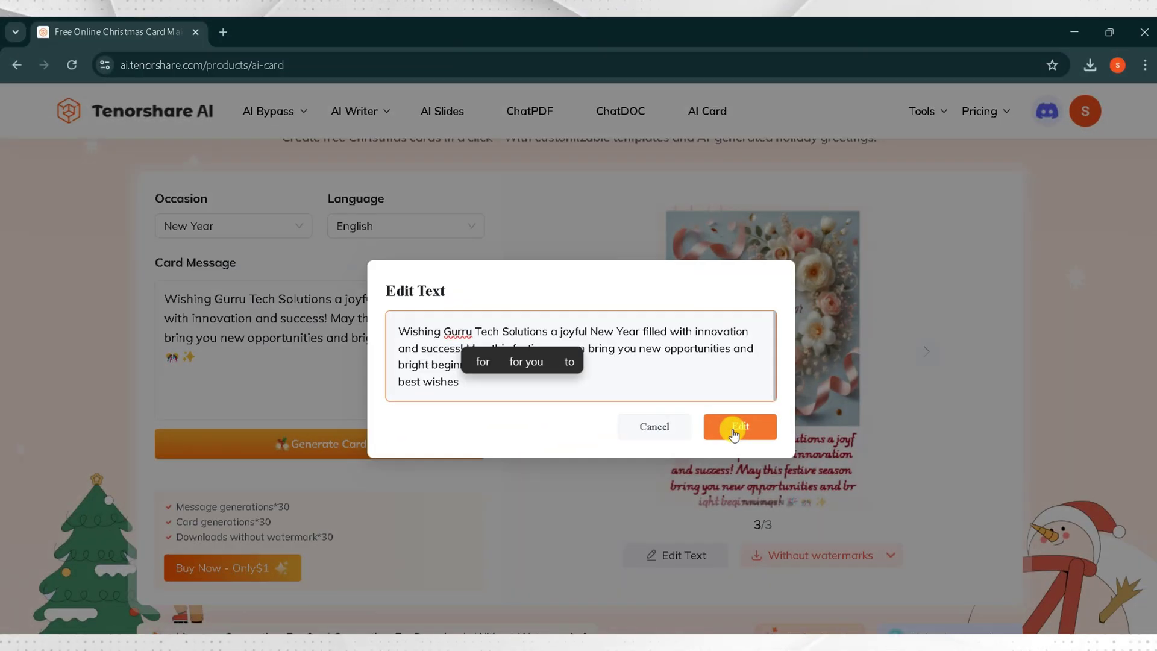
pyautogui.click(739, 426)
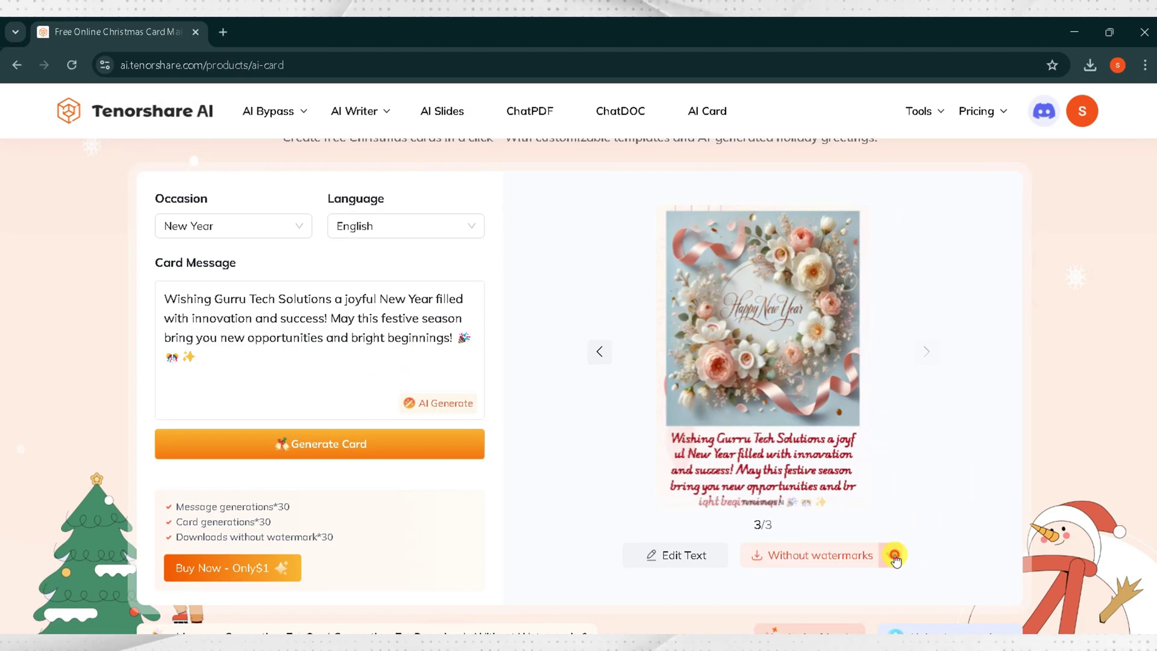
# Step: Download the New Year card as regular JPEG 14p_31p.jpeg and read its greeting in Photos
pyautogui.click(894, 556)
pyautogui.click(836, 587)
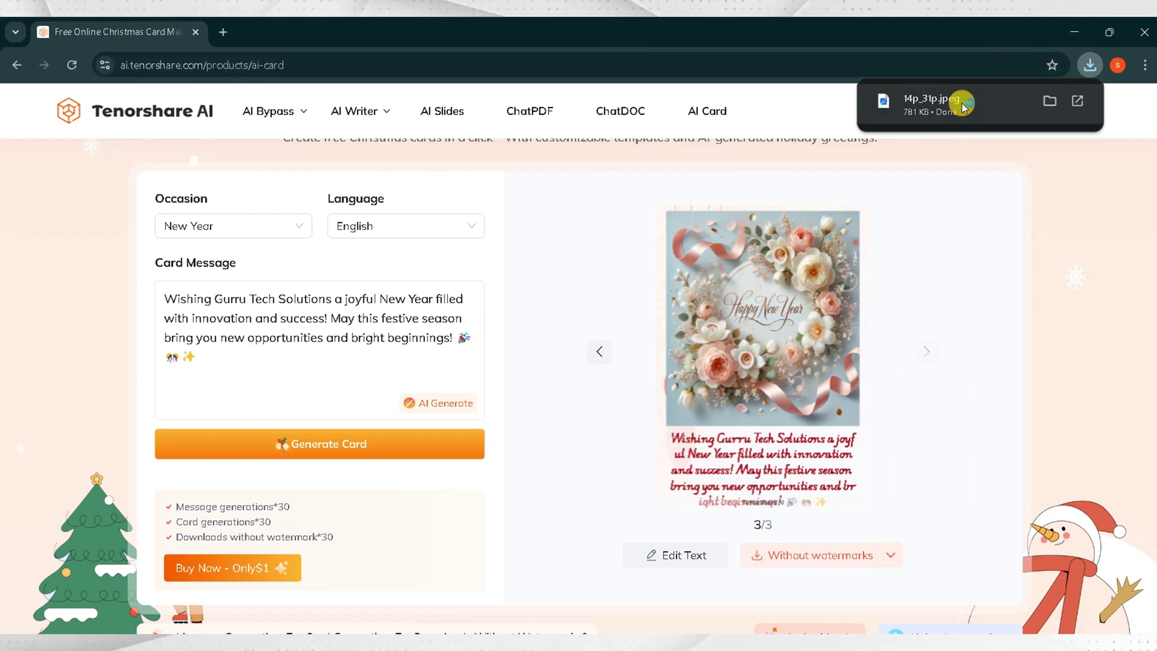
pyautogui.click(963, 107)
pyautogui.scroll(1, 757, 238)
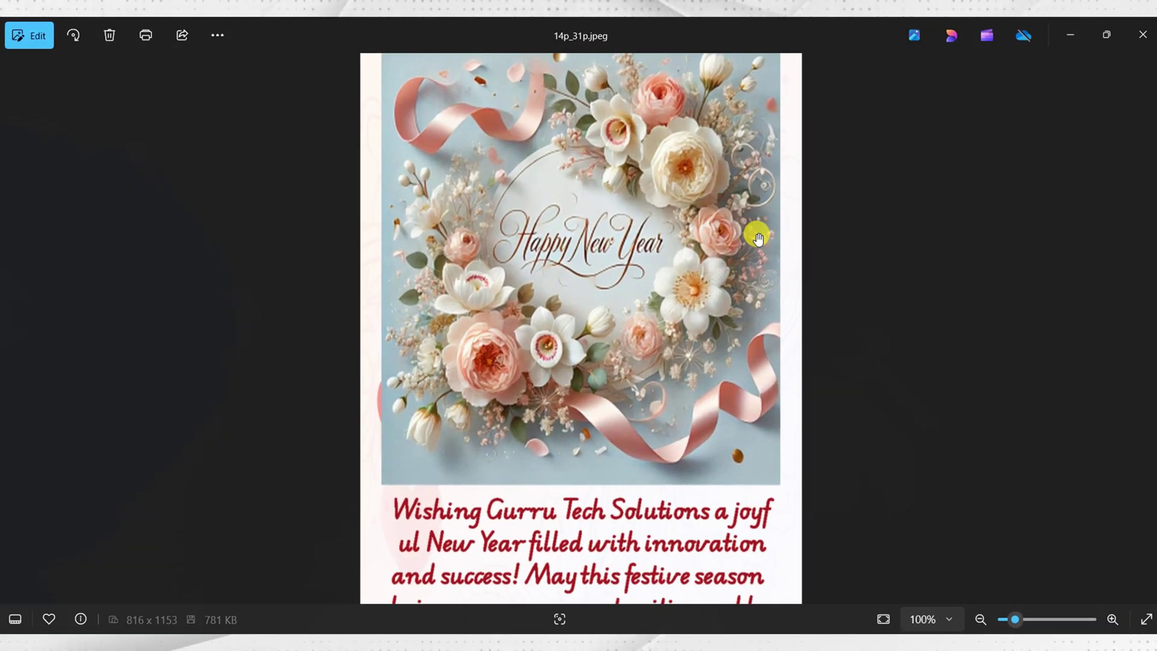
pyautogui.moveTo(706, 338); pyautogui.dragTo(716, 243)
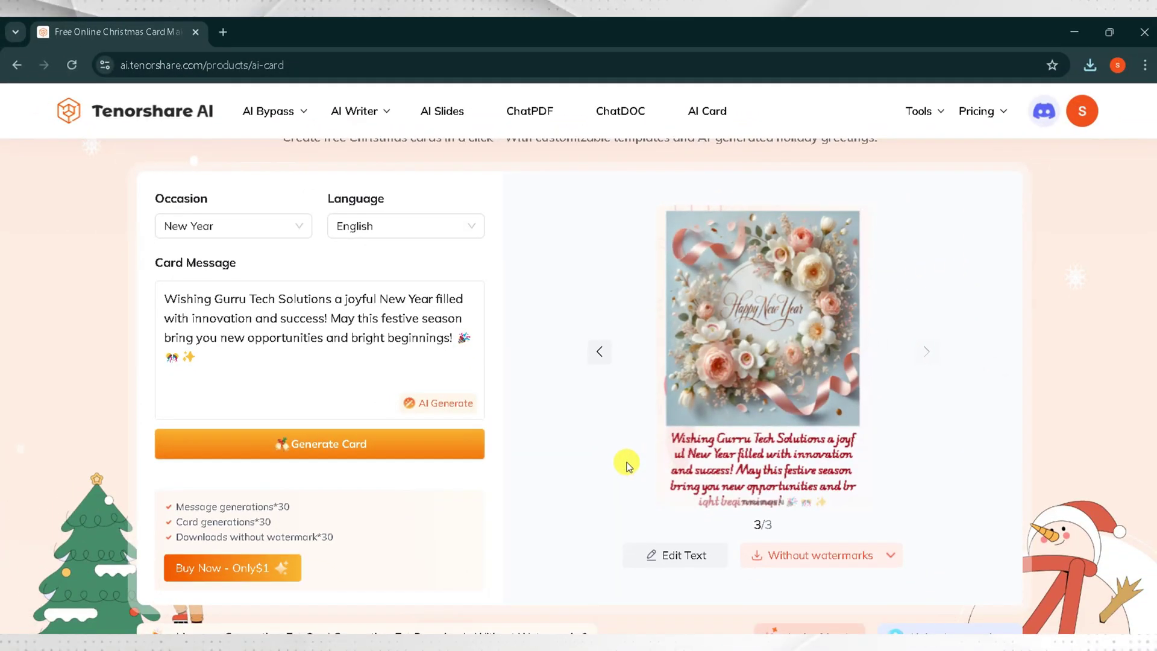
# Step: Scroll past the templates and steps sections to the Do You Have Questions? FAQs
pyautogui.scroll(-10, 595, 476)
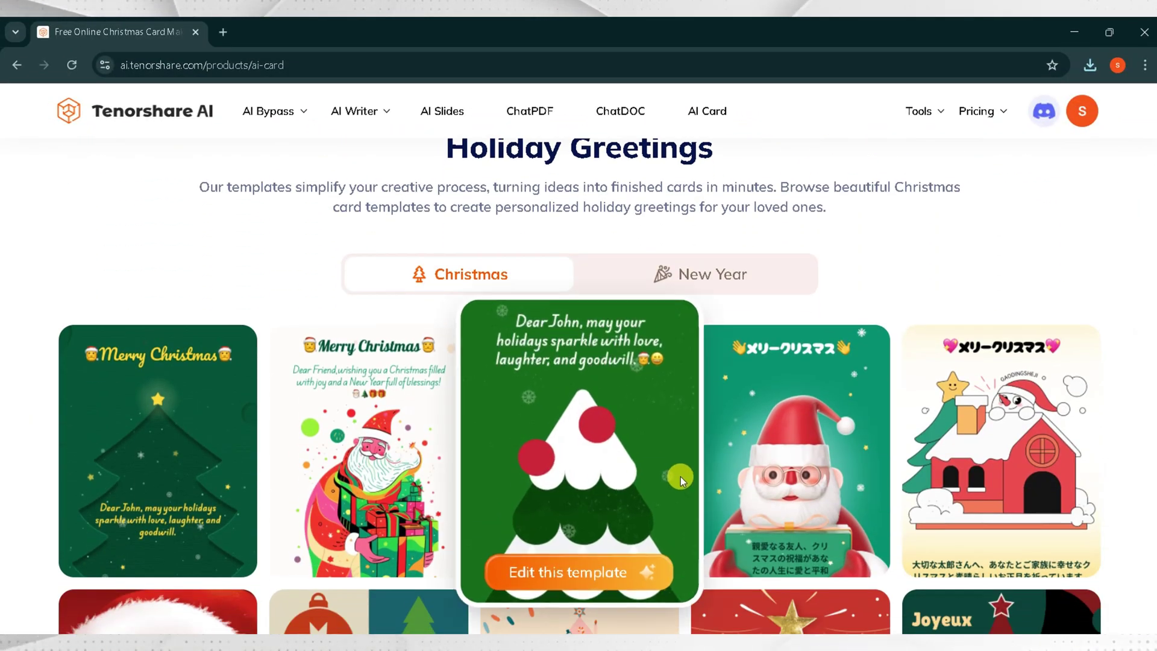
pyautogui.moveTo(757, 566)
pyautogui.scroll(-15, 758, 566)
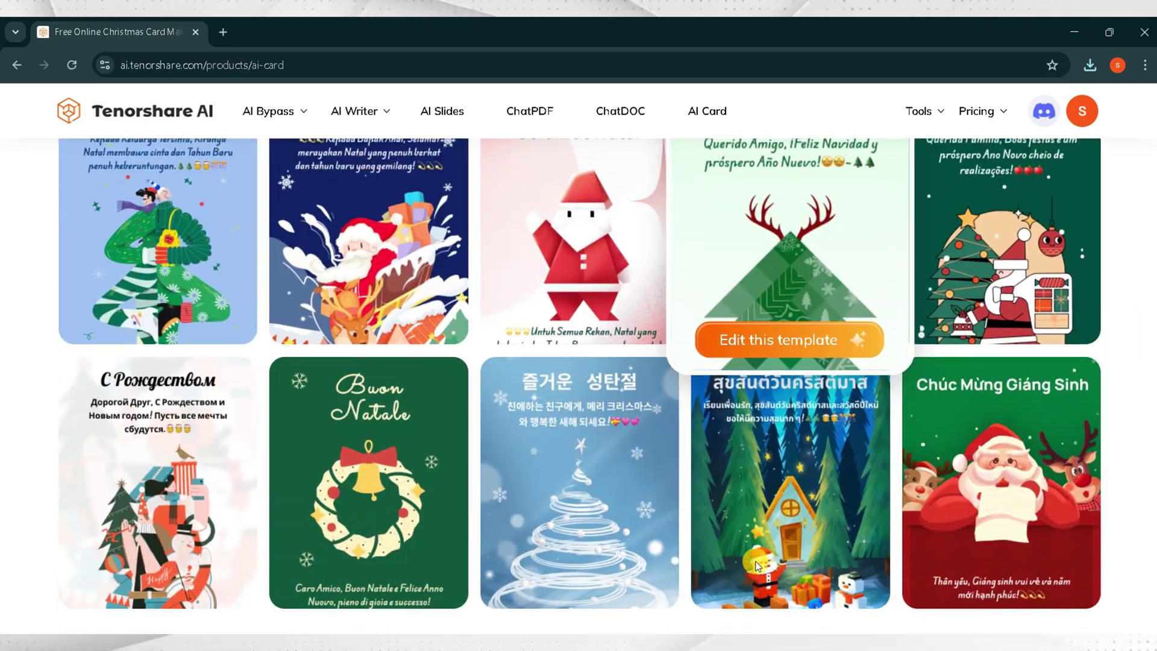
pyautogui.scroll(-15, 757, 566)
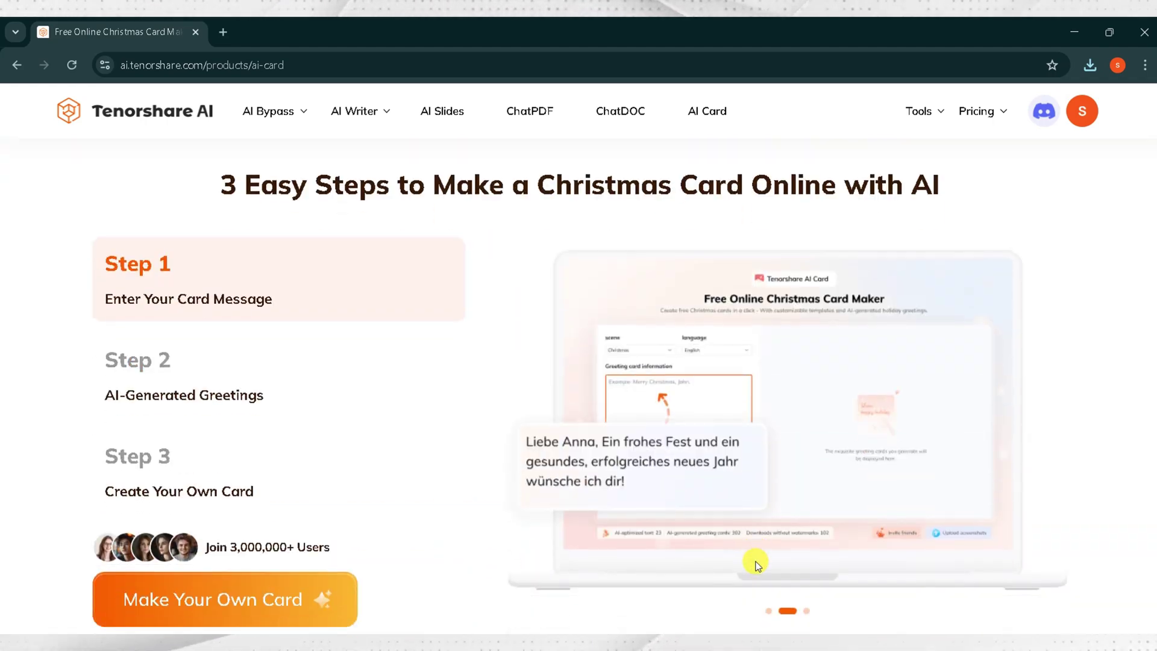
pyautogui.scroll(-15, 758, 564)
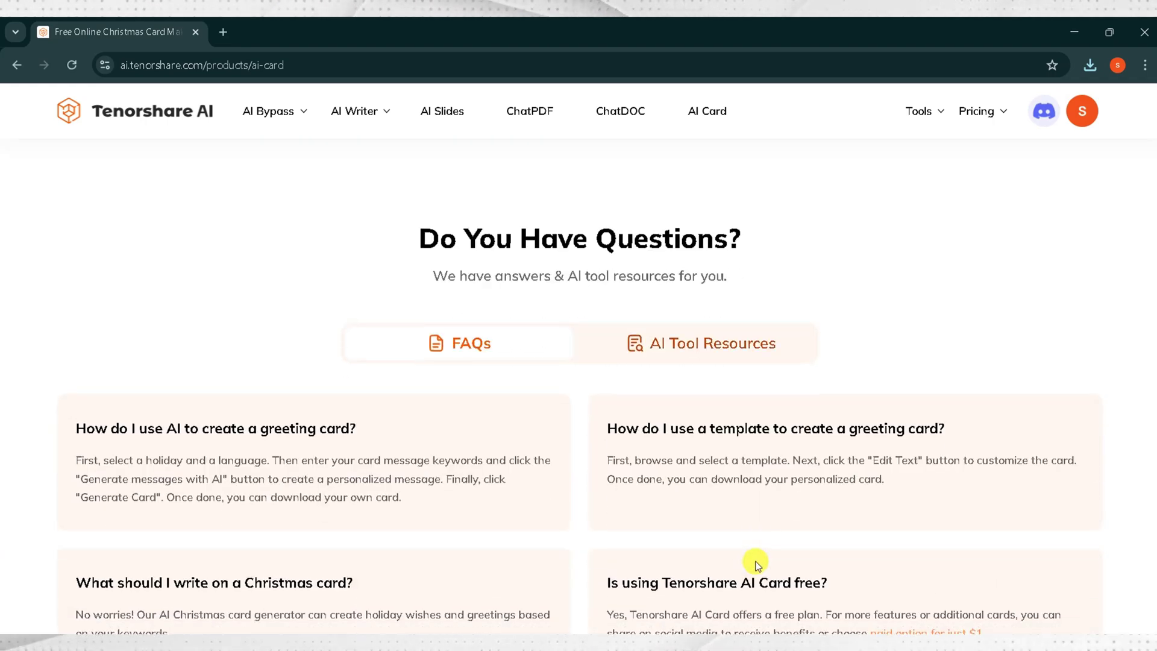